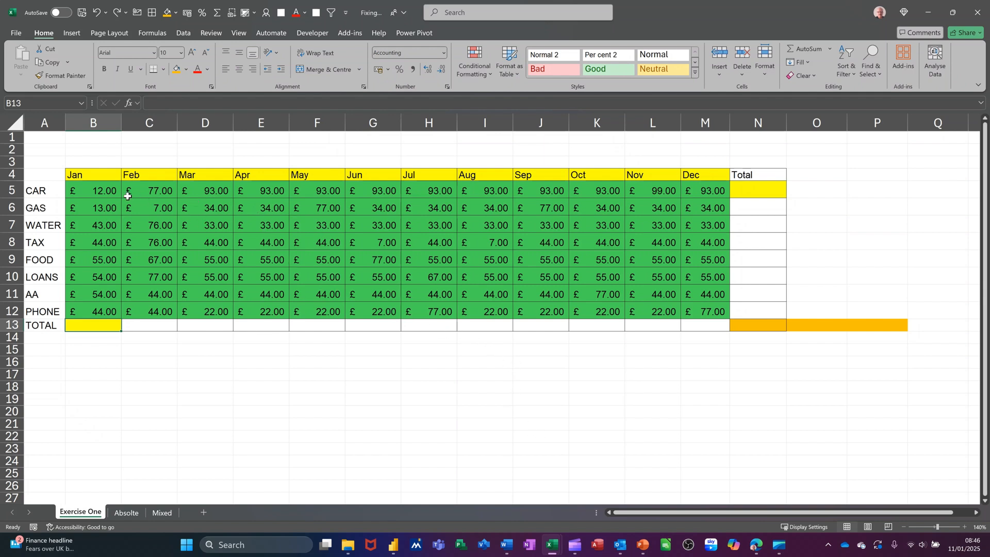
Sum every row and column of the B5:N13 expense range into its total cells, and label cell A14 as Percent
{"action": "left_click_drag", "start_coordinate": [103, 189], "coordinate": [756, 325]}
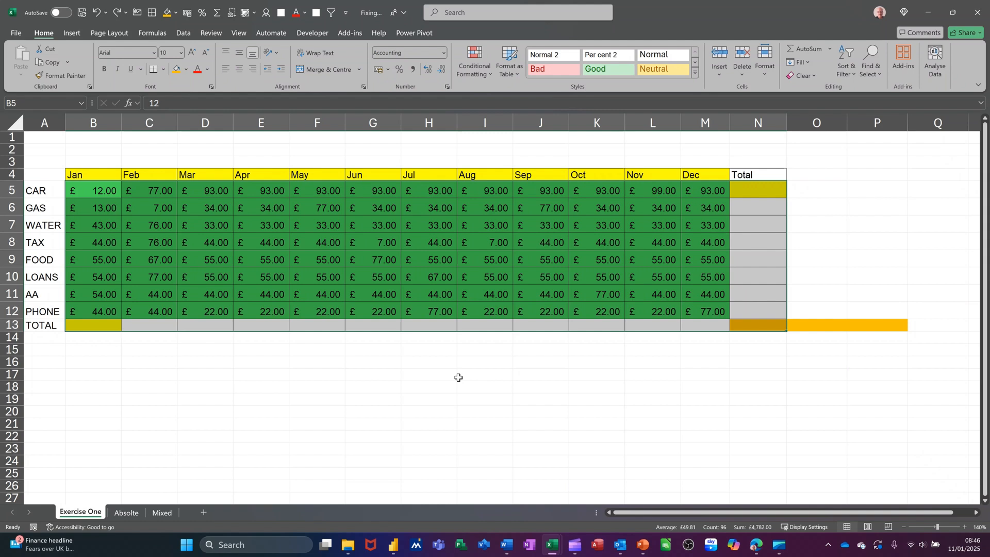
{"action": "key", "text": "alt+equal"}
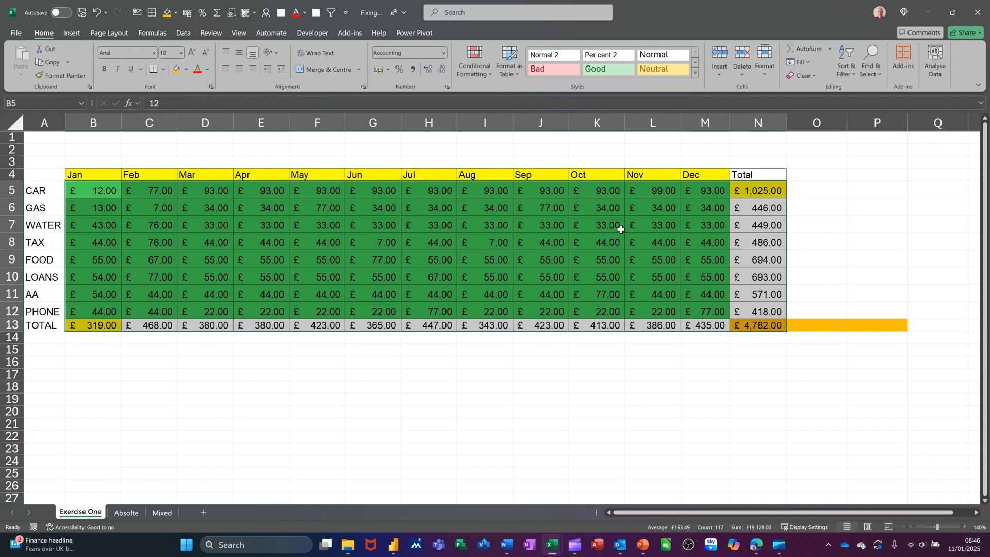
{"action": "left_click", "coordinate": [43, 337]}
{"action": "mouse_move", "coordinate": [610, 549]}
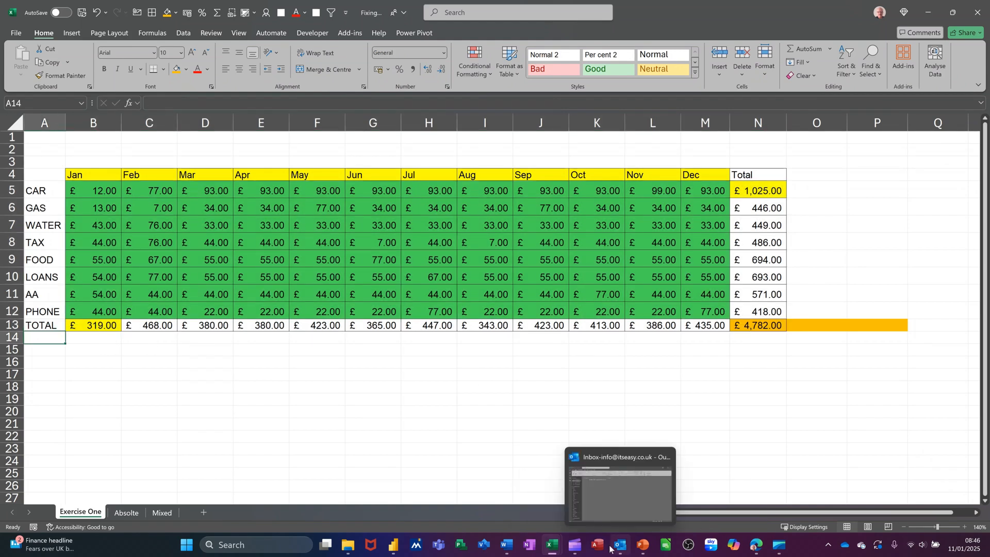
{"action": "type", "text": "Perc"}
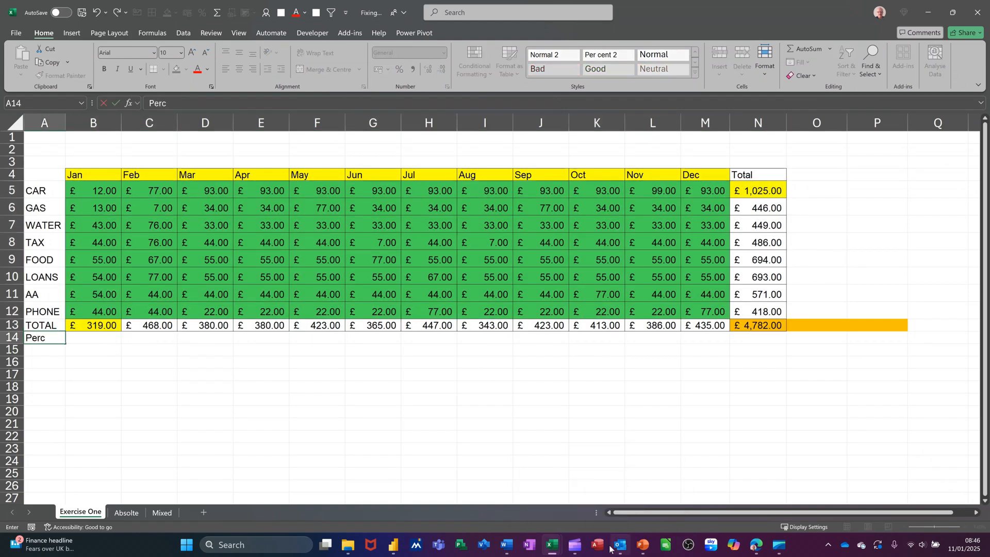
{"action": "type", "text": "ent"}
Enter =B13/N13 in B14 to get January's share of the yearly total, and format the cell as Percentage
{"action": "left_click", "coordinate": [103, 340]}
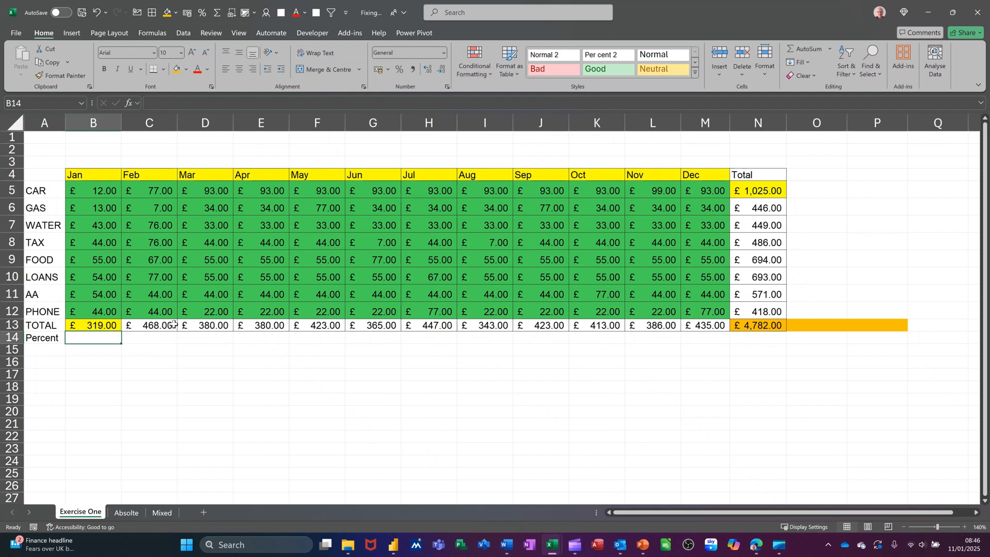
{"action": "type", "text": "="}
{"action": "left_click", "coordinate": [110, 323]}
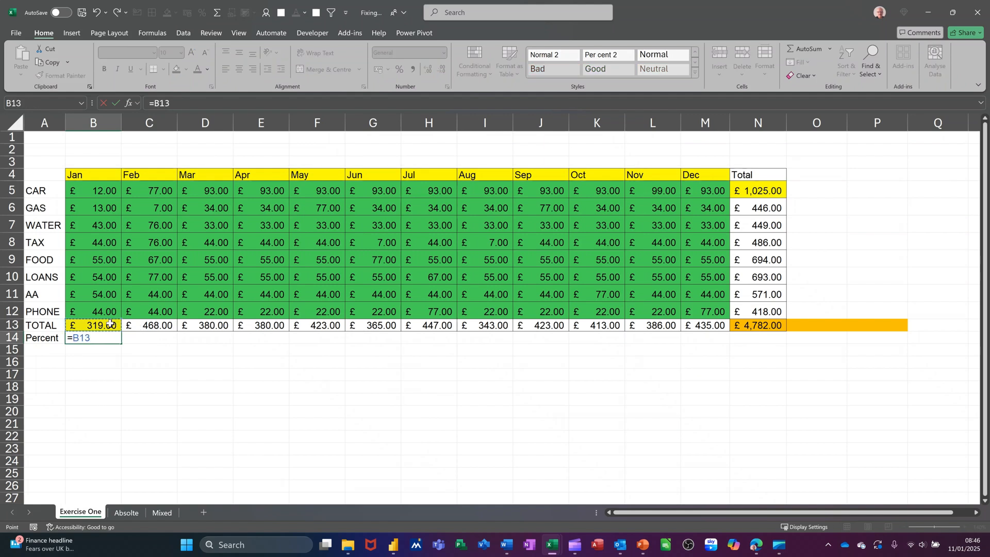
{"action": "type", "text": "/"}
{"action": "left_click", "coordinate": [748, 327]}
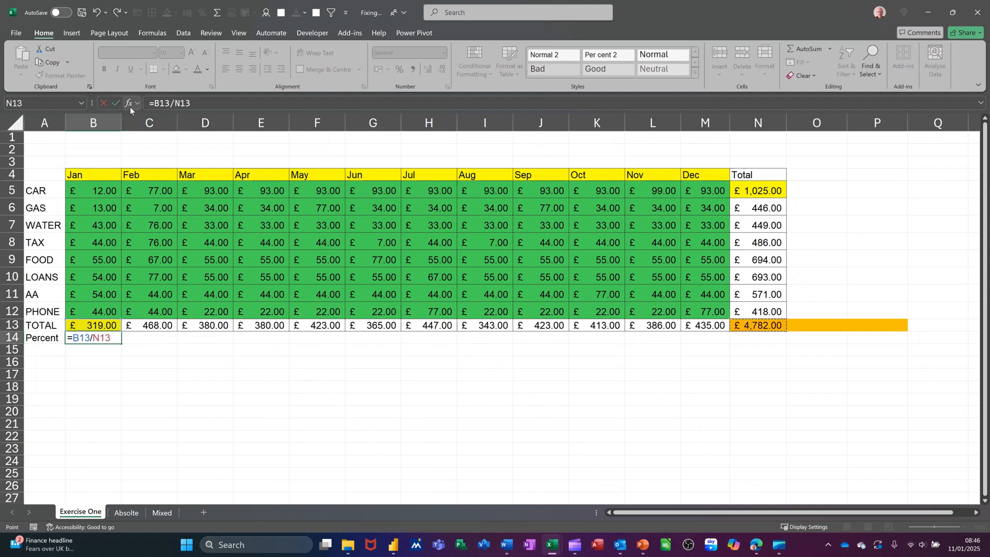
{"action": "left_click", "coordinate": [116, 102]}
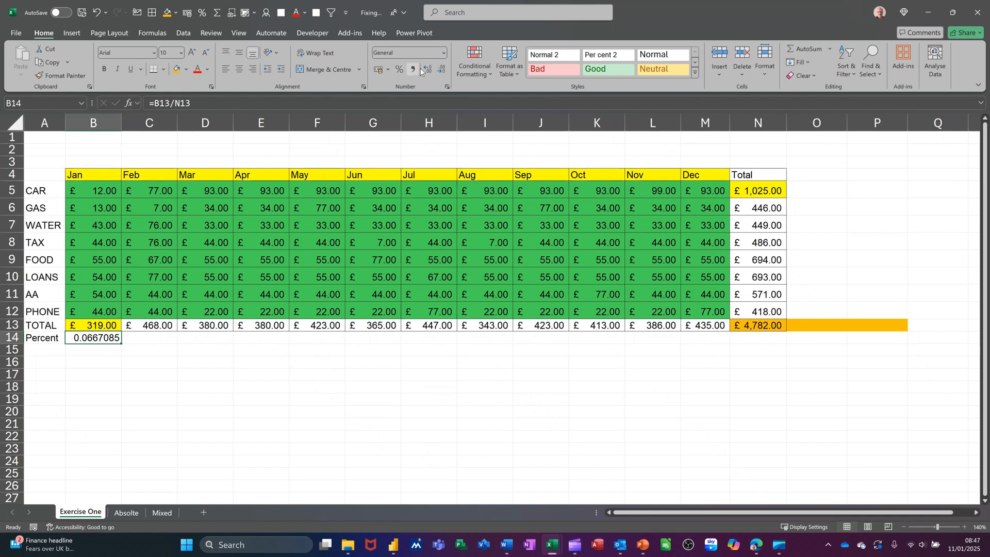
{"action": "left_click", "coordinate": [443, 53]}
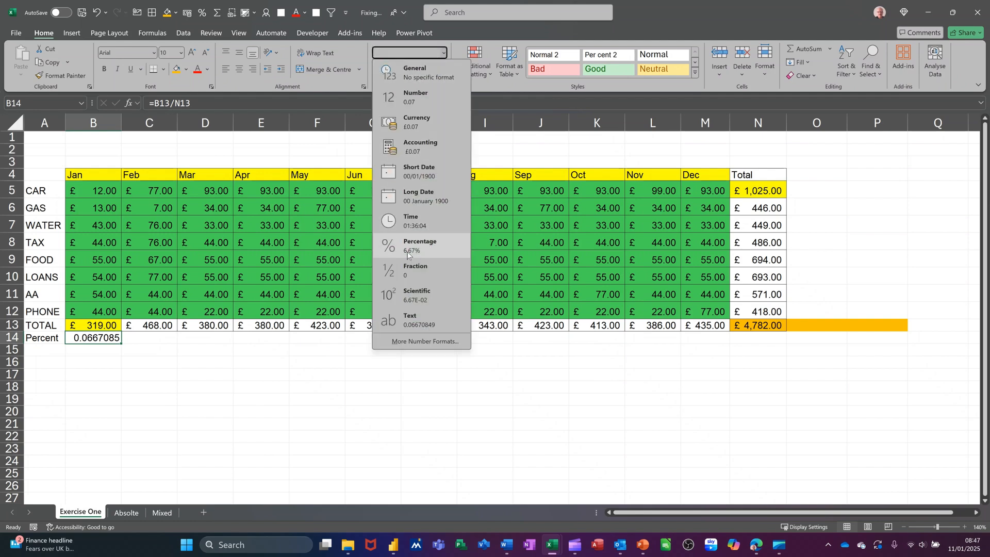
{"action": "left_click", "coordinate": [412, 250]}
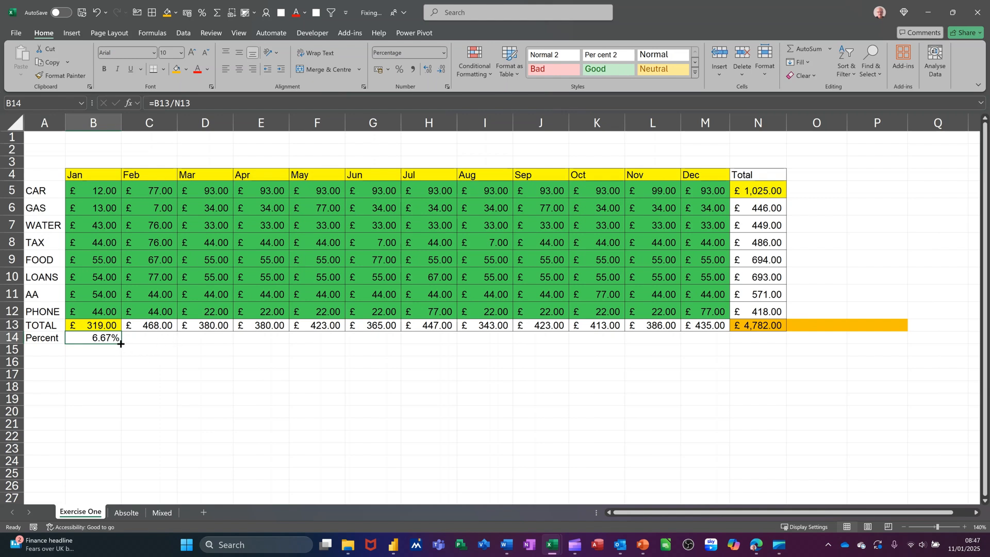
Try filling the B14 formula across to D14, and inspect the copied formulas in C14 and D14
{"action": "left_click_drag", "start_coordinate": [121, 344], "coordinate": [216, 343]}
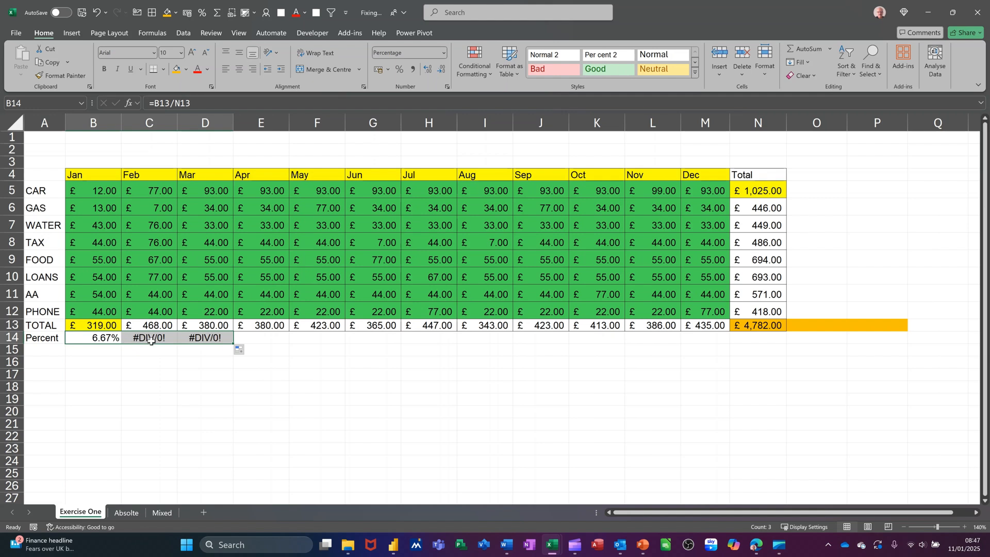
{"action": "left_click", "coordinate": [145, 339]}
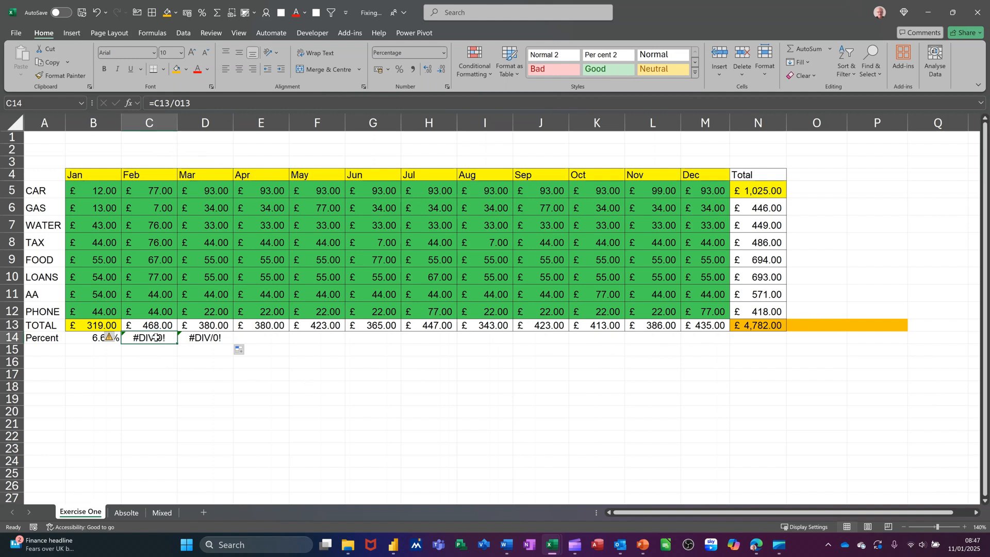
{"action": "left_click", "coordinate": [201, 337]}
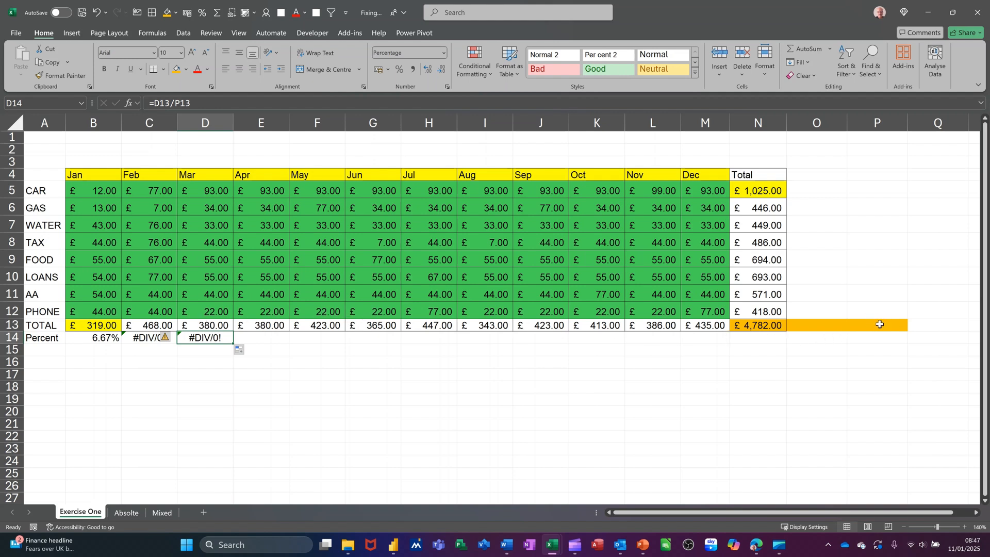
Make the grand total reference absolute in B14 so the formula reads =B13/$N$13, and fill it across through N14
{"action": "left_click", "coordinate": [97, 340]}
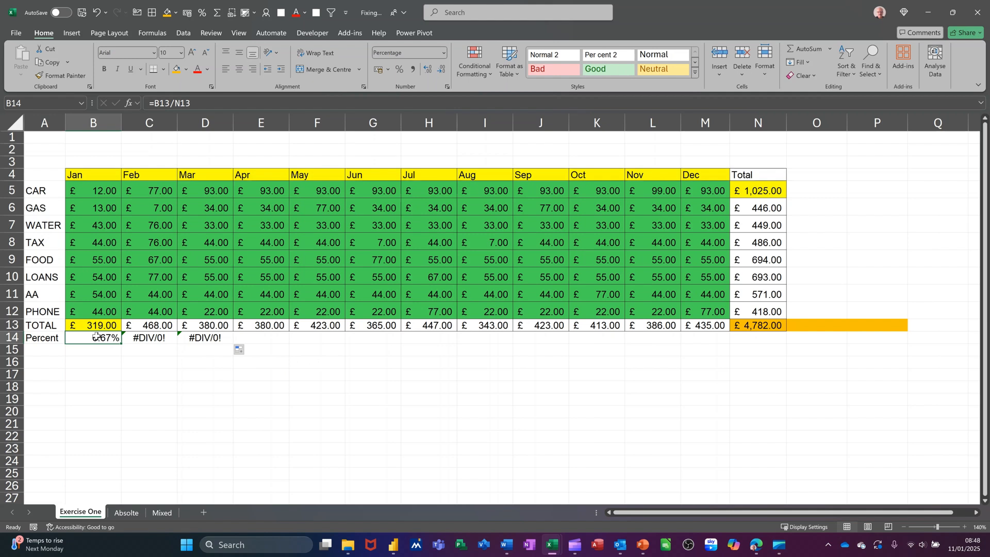
{"action": "left_click", "coordinate": [195, 105]}
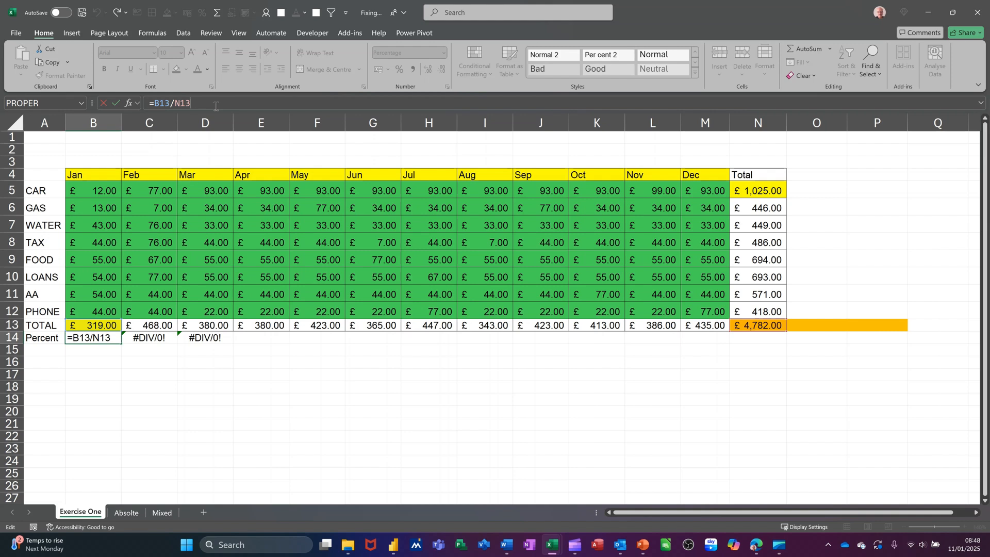
{"action": "key", "text": "F4"}
{"action": "key", "text": "F4"}
{"action": "key", "text": "F4"}
{"action": "key", "text": "F4"}
{"action": "key", "text": "F4"}
{"action": "left_click", "coordinate": [115, 103]}
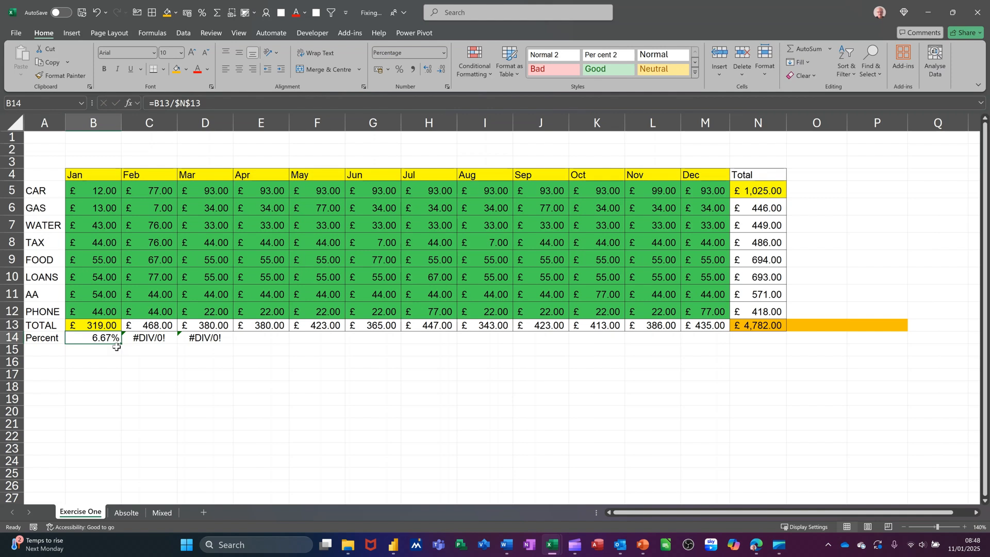
{"action": "left_click_drag", "start_coordinate": [117, 347], "coordinate": [763, 380]}
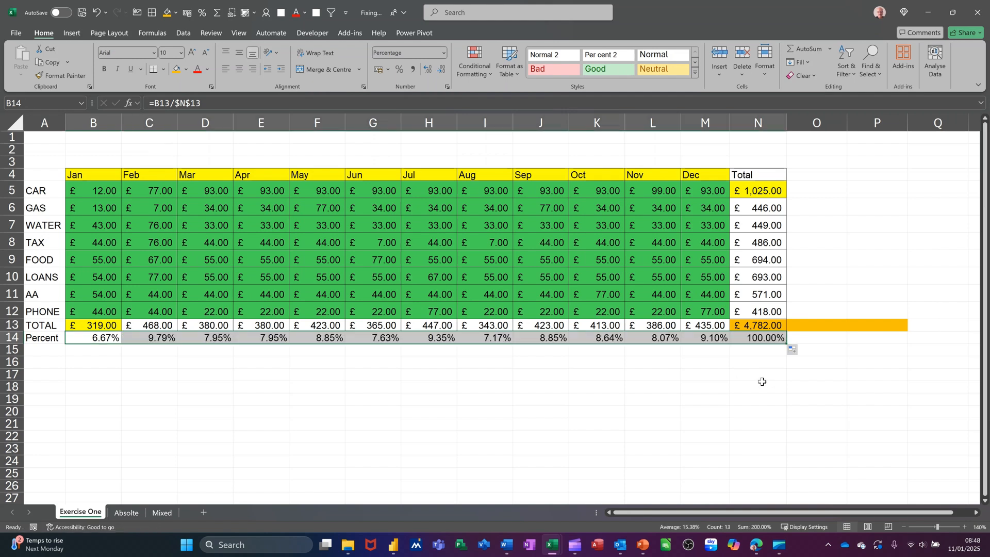
Enter =N5/$N$13 in O5 for the CAR row's share of the total, and fill it down through O13
{"action": "left_click", "coordinate": [823, 187]}
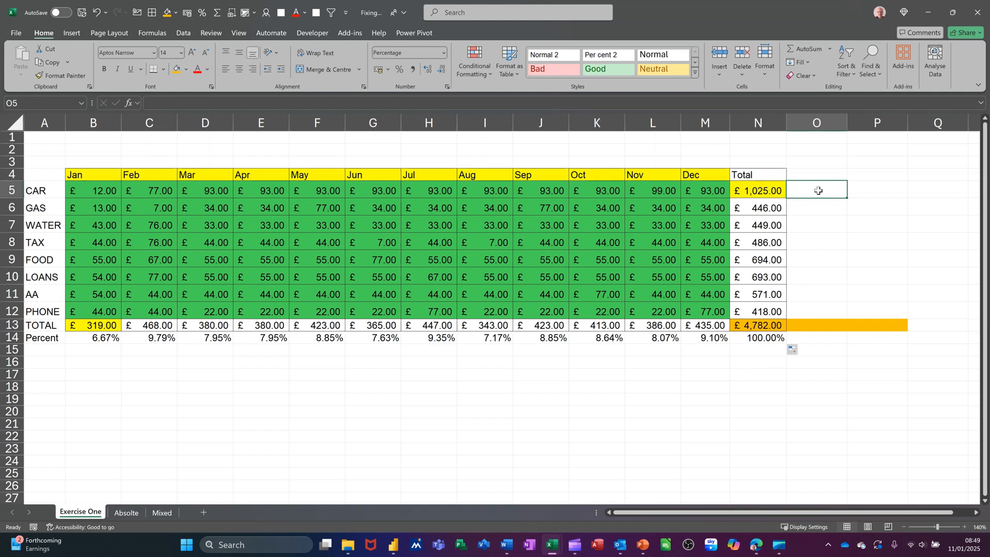
{"action": "type", "text": "="}
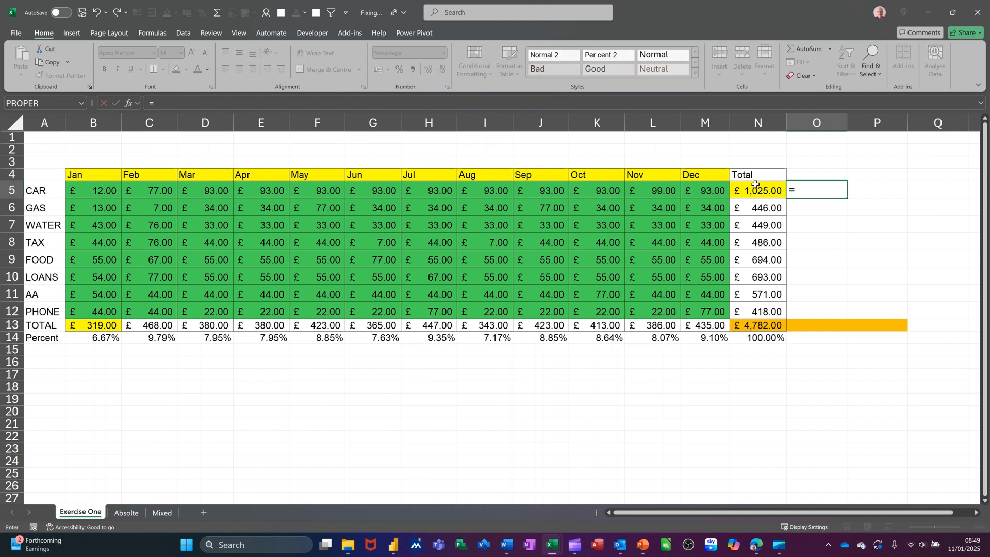
{"action": "left_click", "coordinate": [755, 185]}
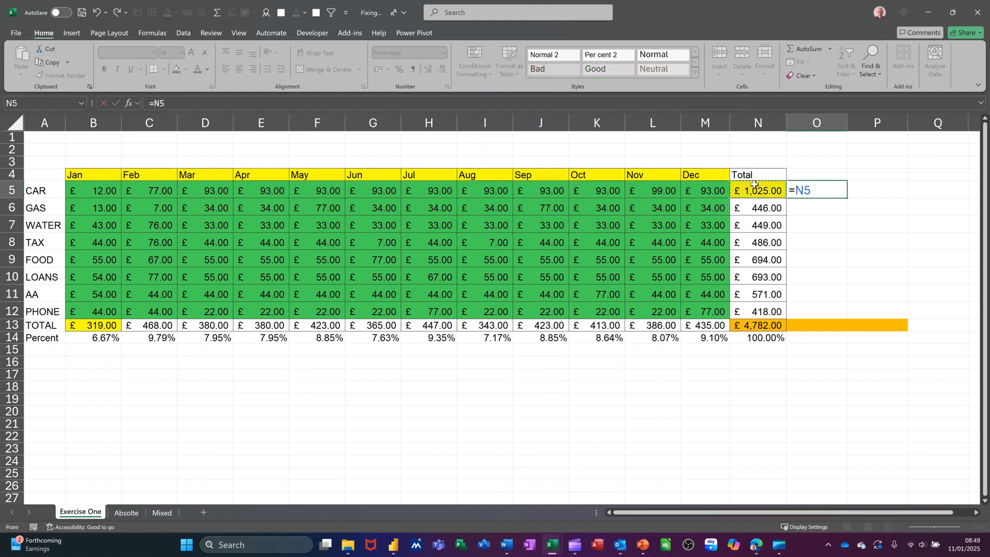
{"action": "type", "text": "/"}
{"action": "left_click", "coordinate": [754, 326]}
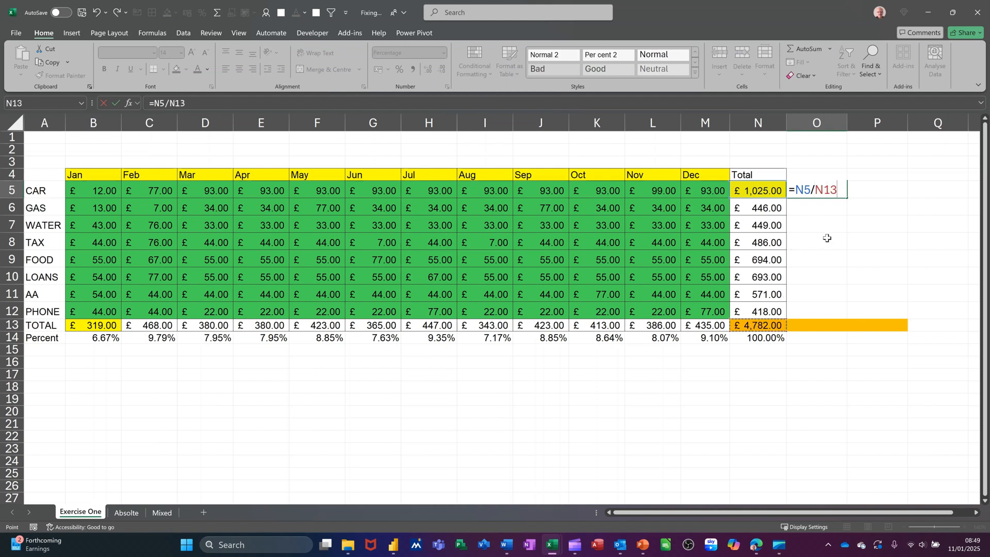
{"action": "key", "text": "F4"}
{"action": "left_click", "coordinate": [116, 102]}
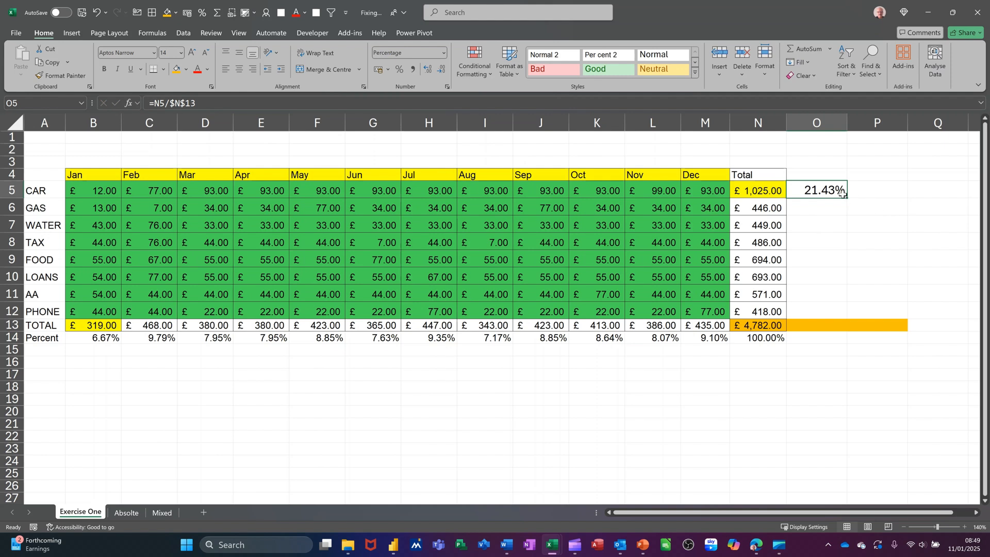
{"action": "left_click_drag", "start_coordinate": [848, 197], "coordinate": [825, 330]}
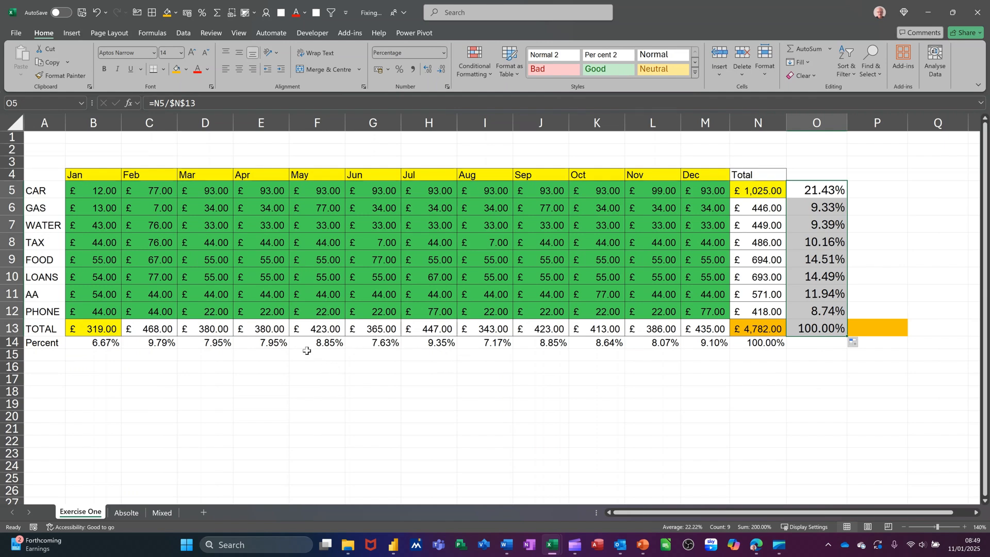
On the Absolte sheet, examine the January sales, markup and total cells and the markup formulas in D3 and D4
{"action": "left_click", "coordinate": [127, 513]}
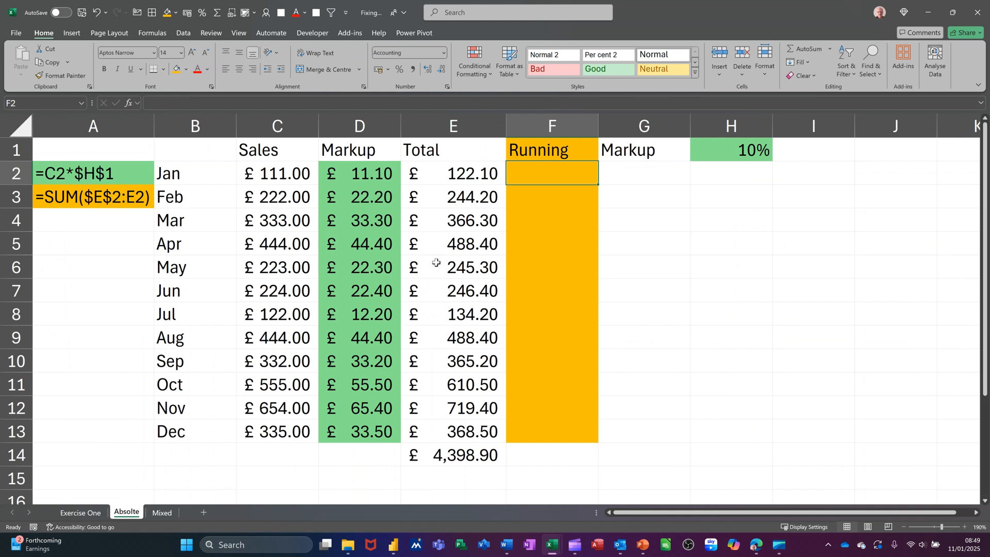
{"action": "left_click", "coordinate": [282, 176]}
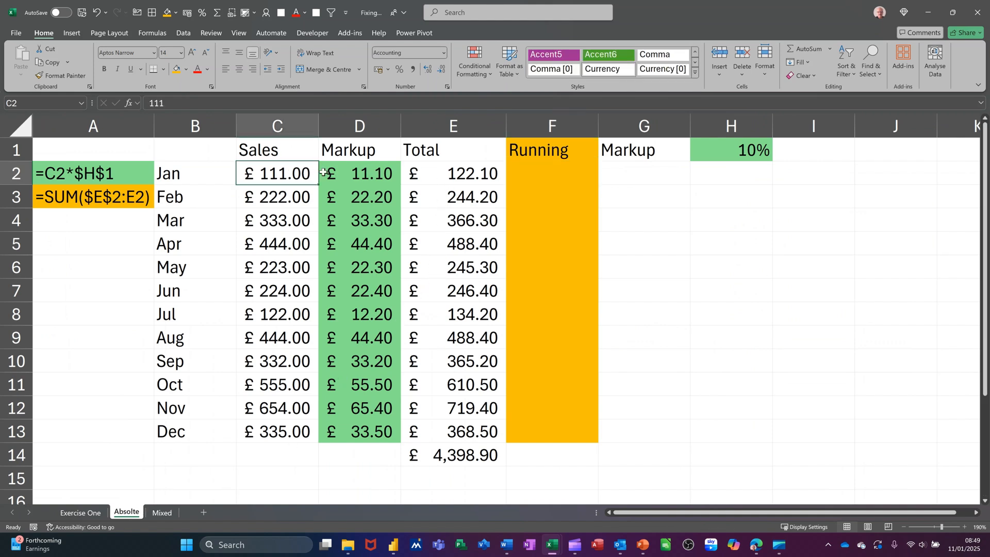
{"action": "left_click", "coordinate": [337, 171]}
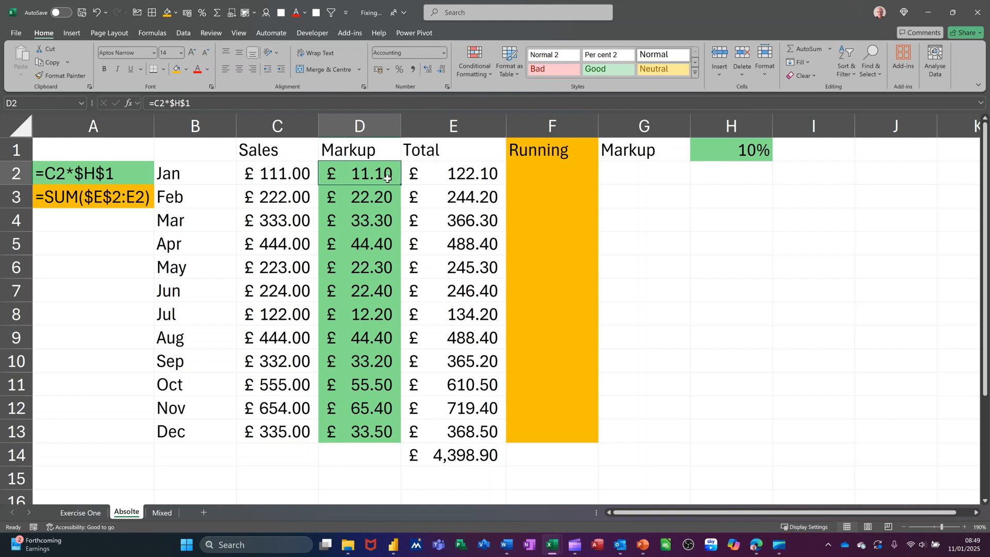
{"action": "left_click", "coordinate": [465, 176]}
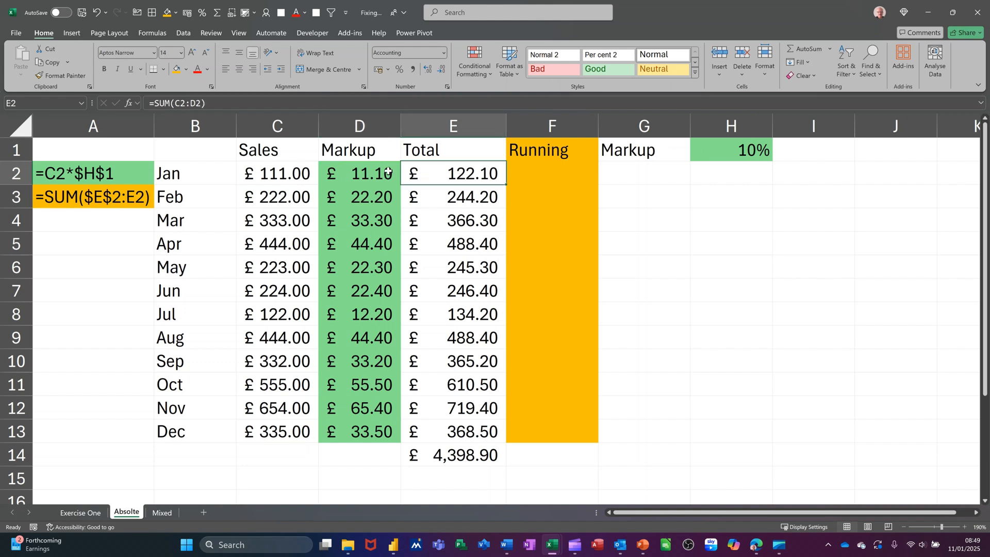
{"action": "left_click", "coordinate": [354, 173]}
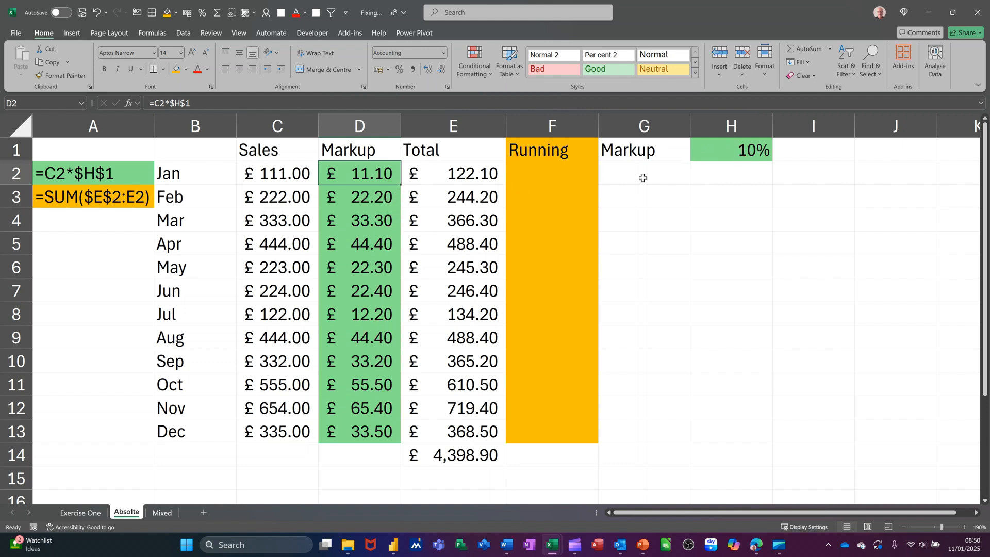
{"action": "left_click", "coordinate": [370, 202]}
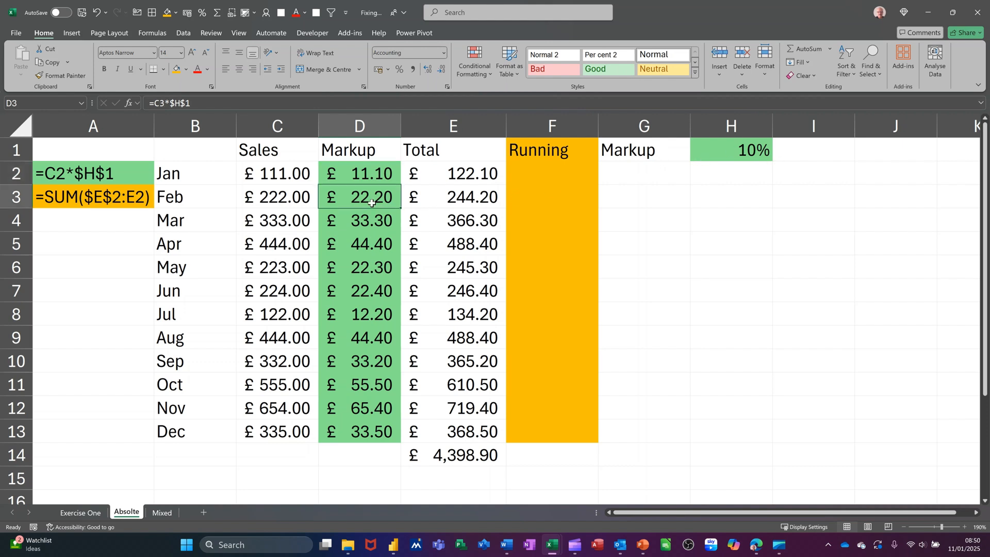
{"action": "left_click", "coordinate": [352, 221]}
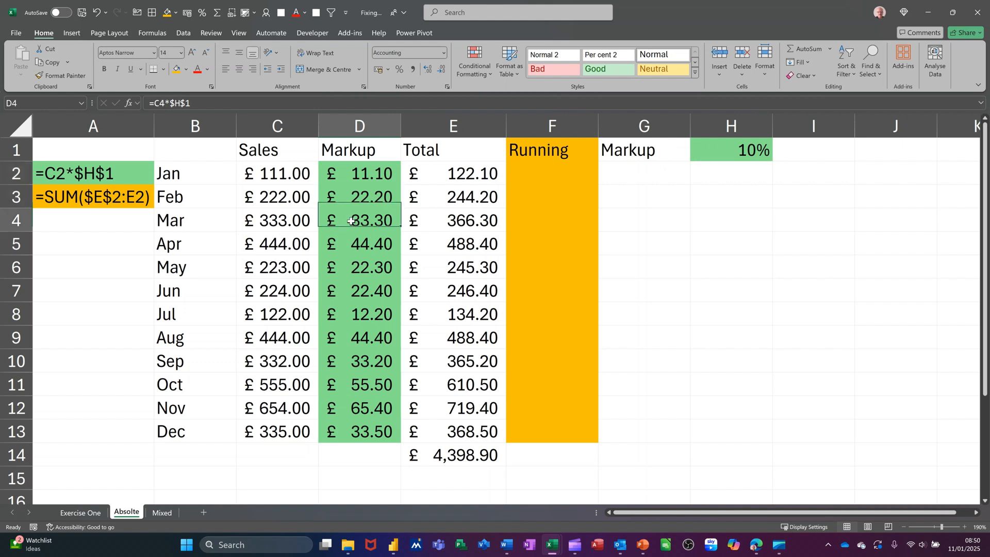
Set the markup rate in H1 to 20%, and check the January markup formula in D2
{"action": "left_click", "coordinate": [717, 153]}
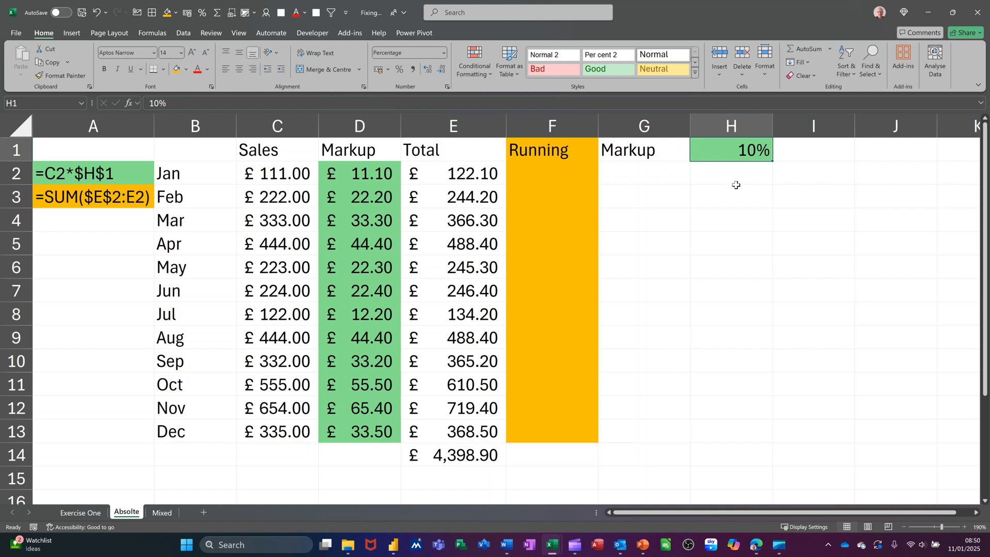
{"action": "type", "text": "20"}
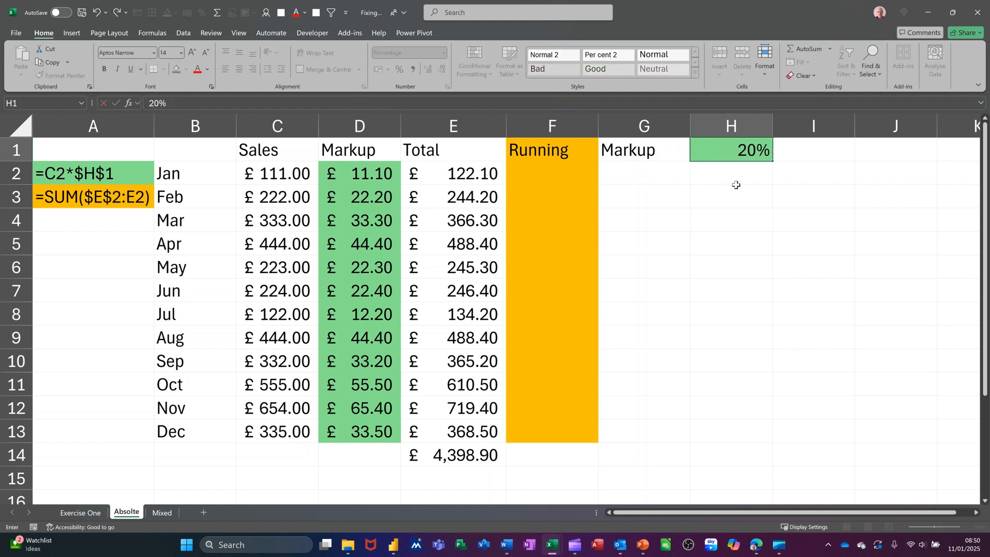
{"action": "key", "text": "Return"}
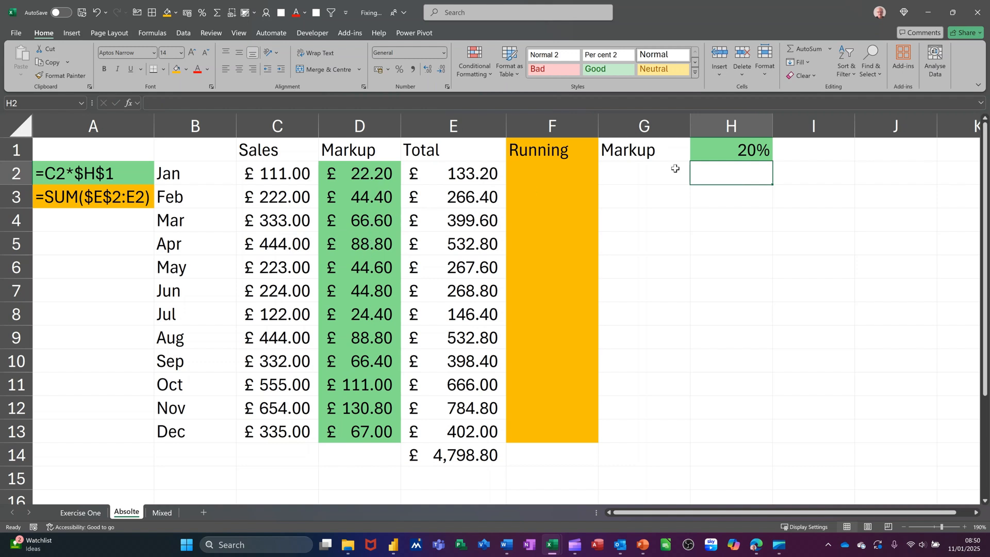
{"action": "left_click", "coordinate": [750, 154]}
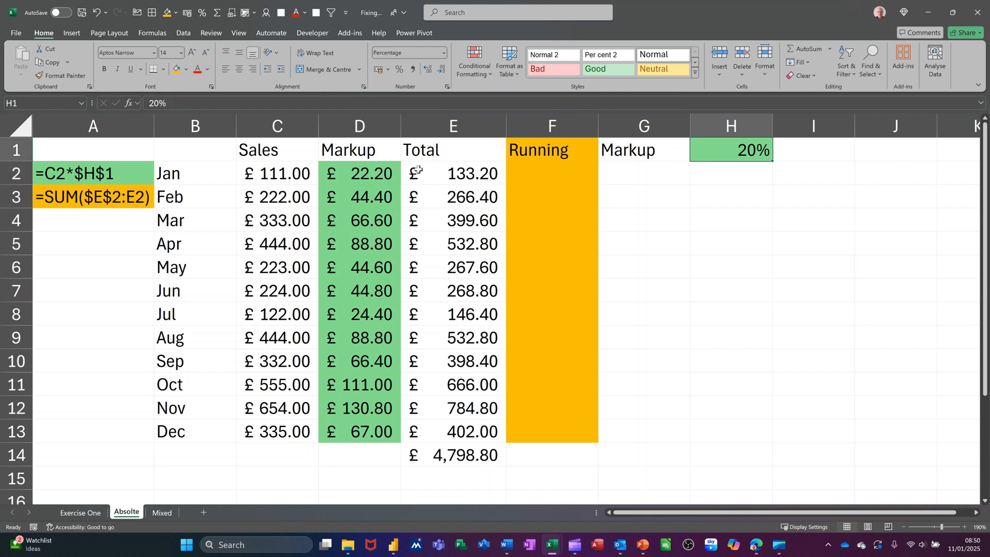
{"action": "left_click", "coordinate": [382, 174]}
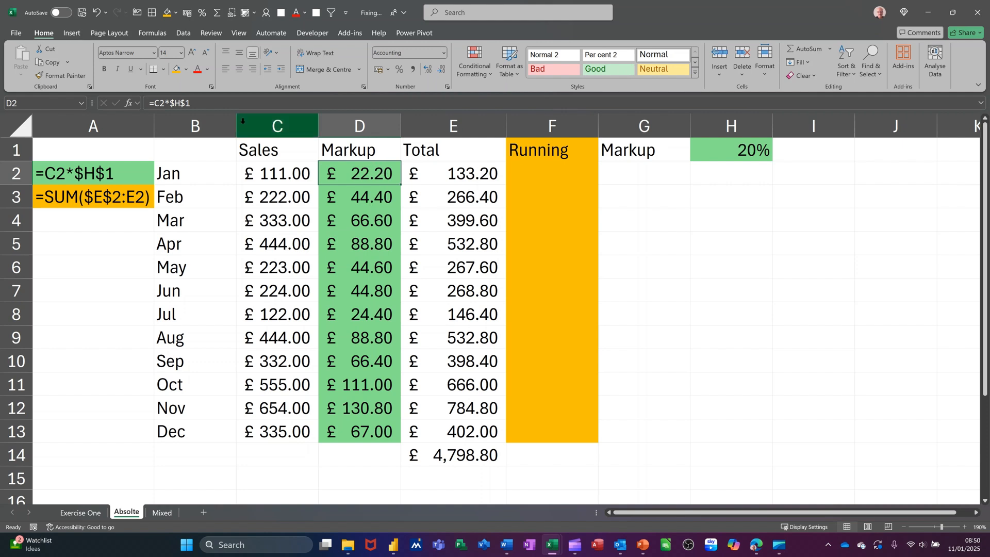
Make the markup rate reference in D2 relative as =C2*H1, fill it down through D13, and inspect the formulas in D3 and D4
{"action": "left_click", "coordinate": [189, 104]}
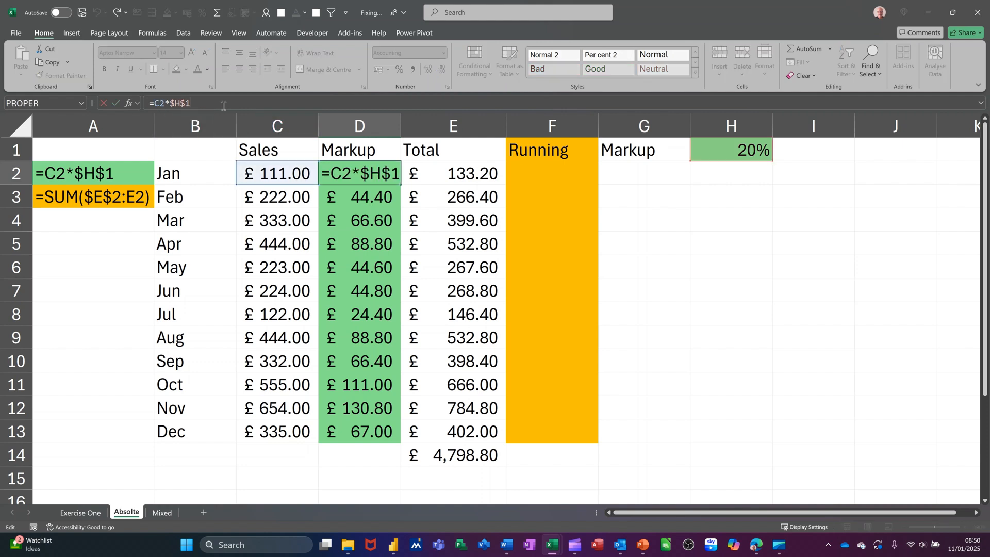
{"action": "key", "text": "F4"}
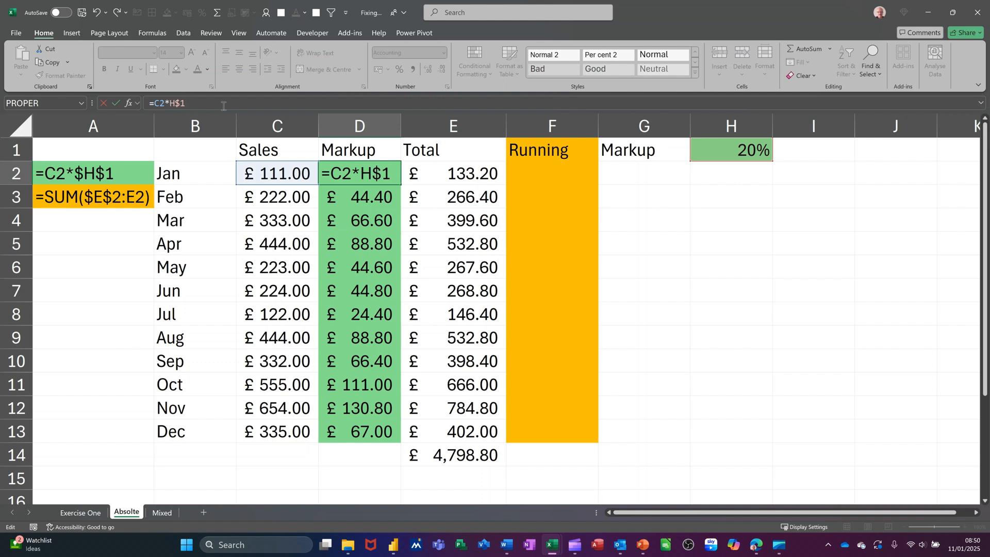
{"action": "key", "text": "F4"}
{"action": "key", "text": "F4"}
{"action": "left_click", "coordinate": [121, 103]}
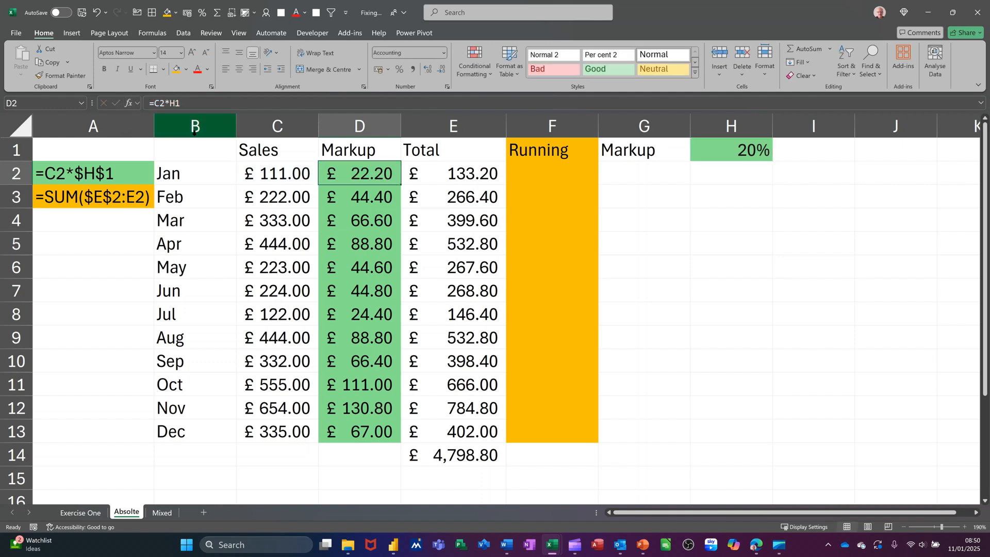
{"action": "double_click", "coordinate": [399, 183]}
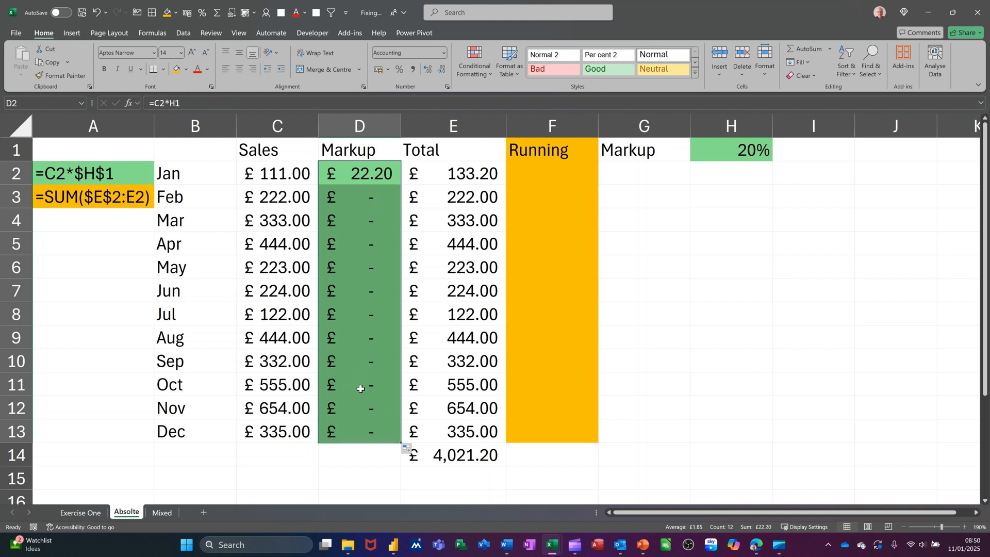
{"action": "left_click", "coordinate": [366, 197]}
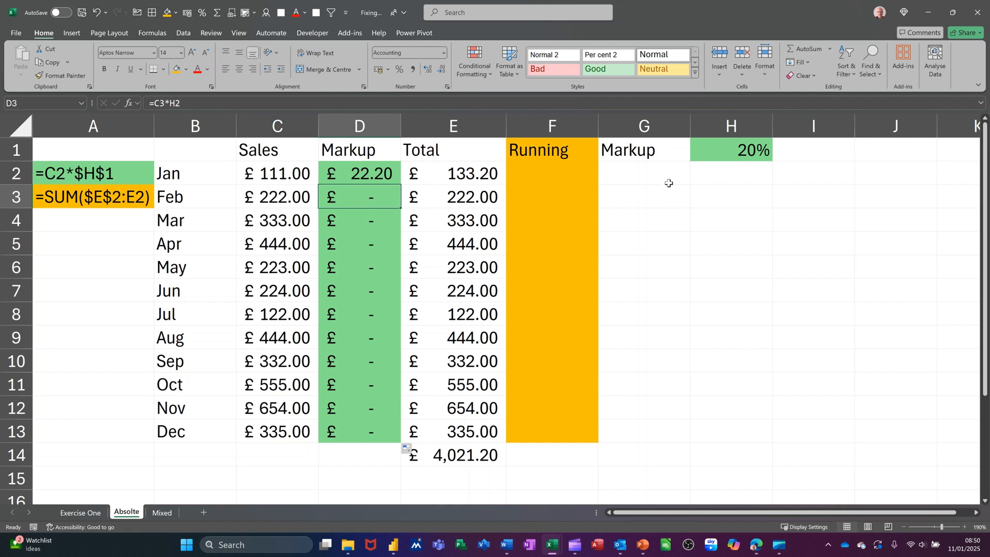
{"action": "left_click", "coordinate": [369, 221]}
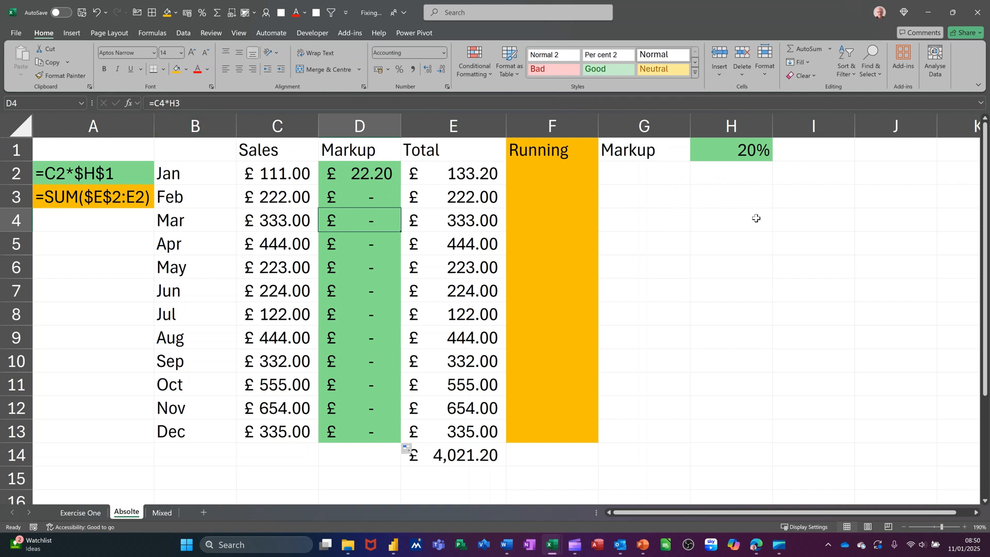
Make the markup rate reference in D2 absolute so the formula reads =C2*$H$1, and fill it down through D13
{"action": "left_click", "coordinate": [367, 175]}
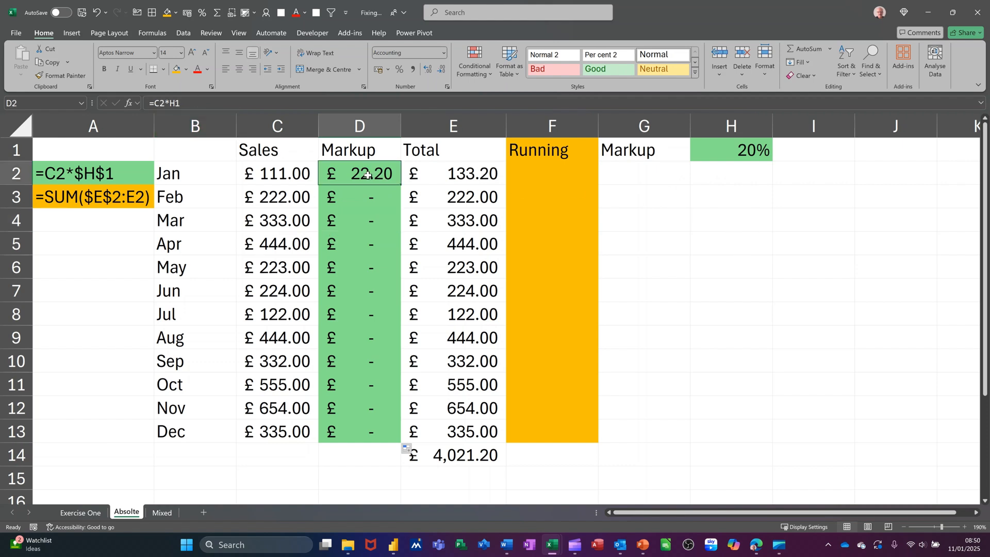
{"action": "left_click", "coordinate": [203, 102]}
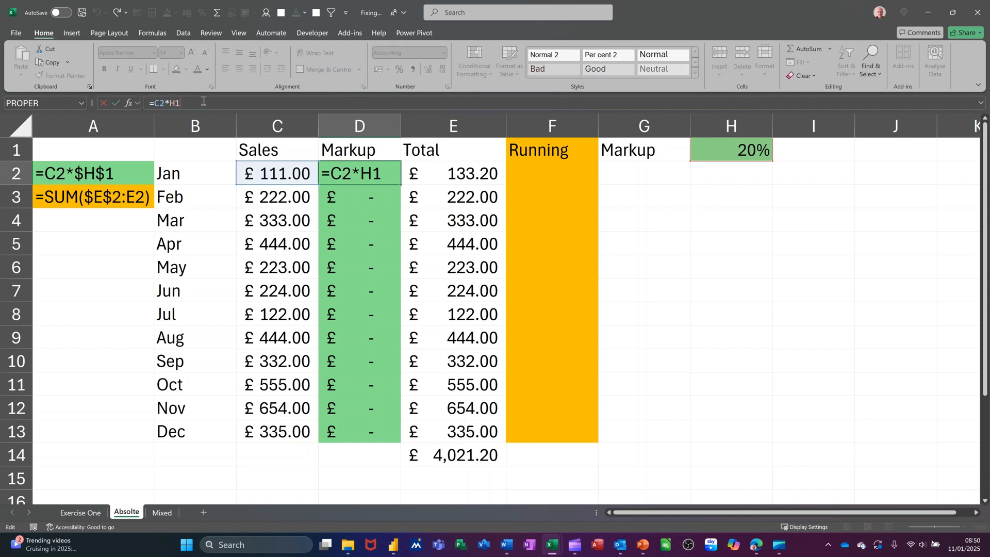
{"action": "key", "text": "F4"}
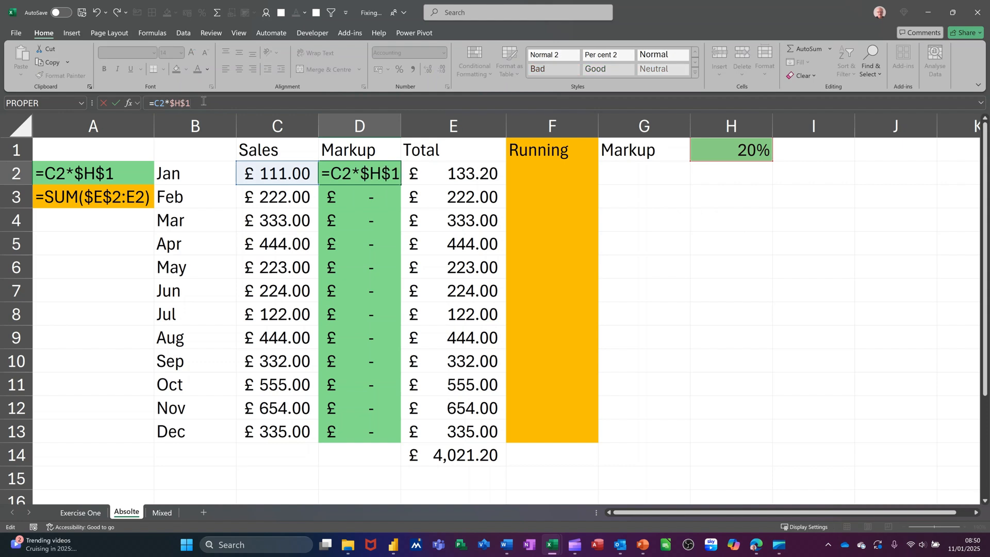
{"action": "left_click", "coordinate": [115, 102]}
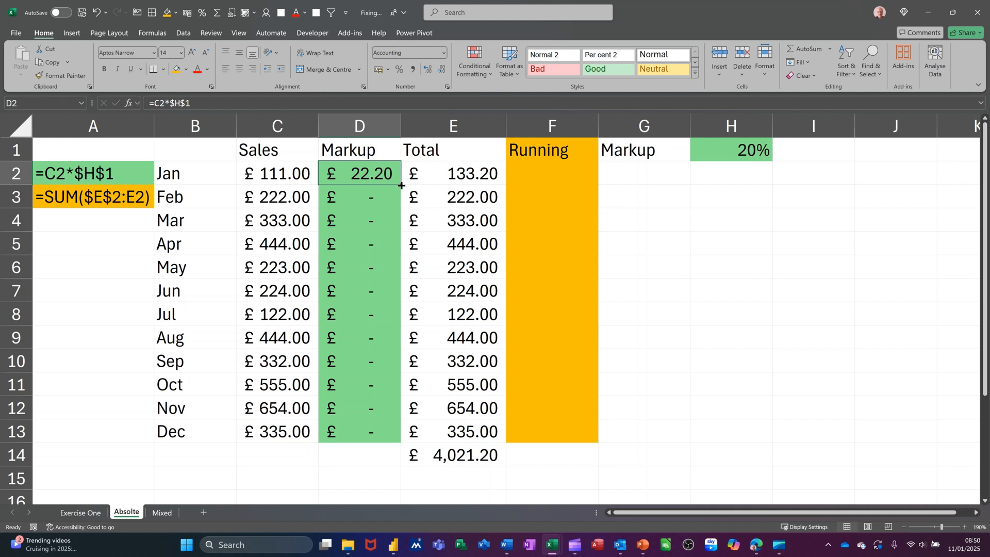
{"action": "left_click_drag", "start_coordinate": [401, 185], "coordinate": [367, 433]}
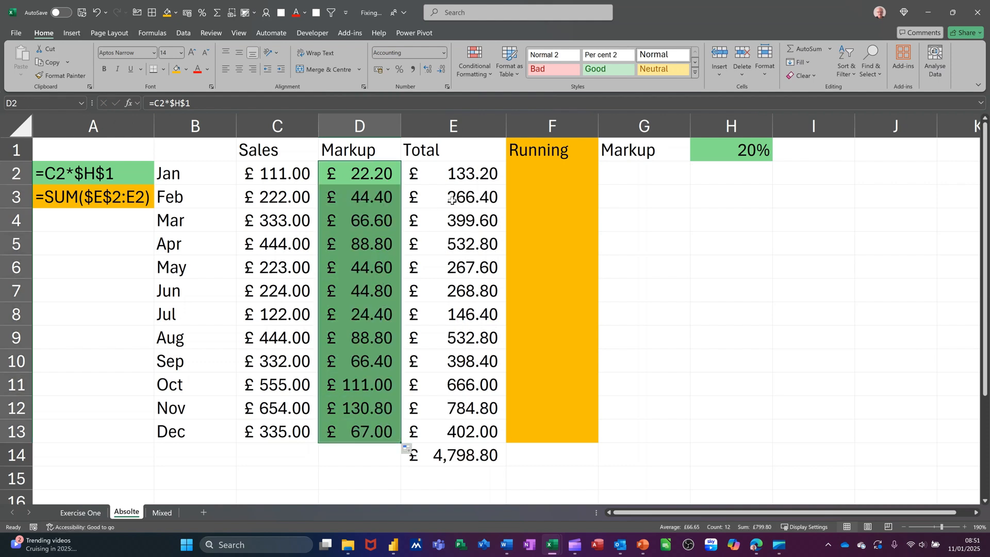
Clear the monthly total formulas from E2 through E13
{"action": "left_click", "coordinate": [463, 176]}
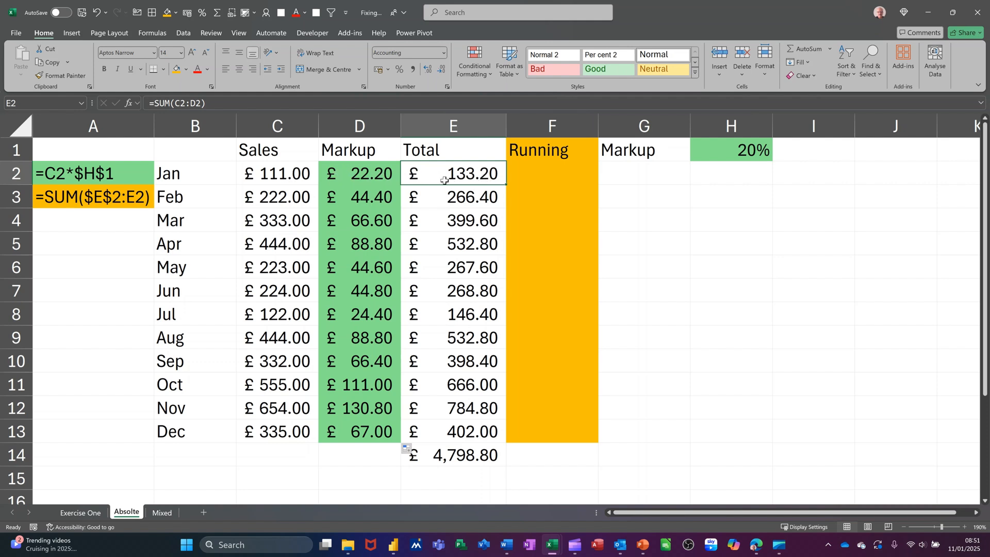
{"action": "key", "text": "Delete"}
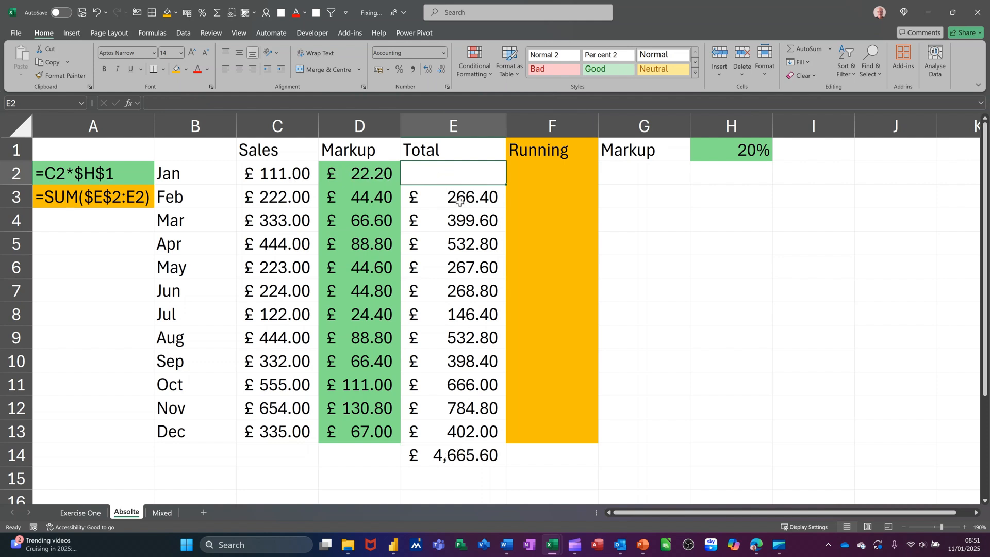
{"action": "left_click_drag", "start_coordinate": [457, 204], "coordinate": [448, 424]}
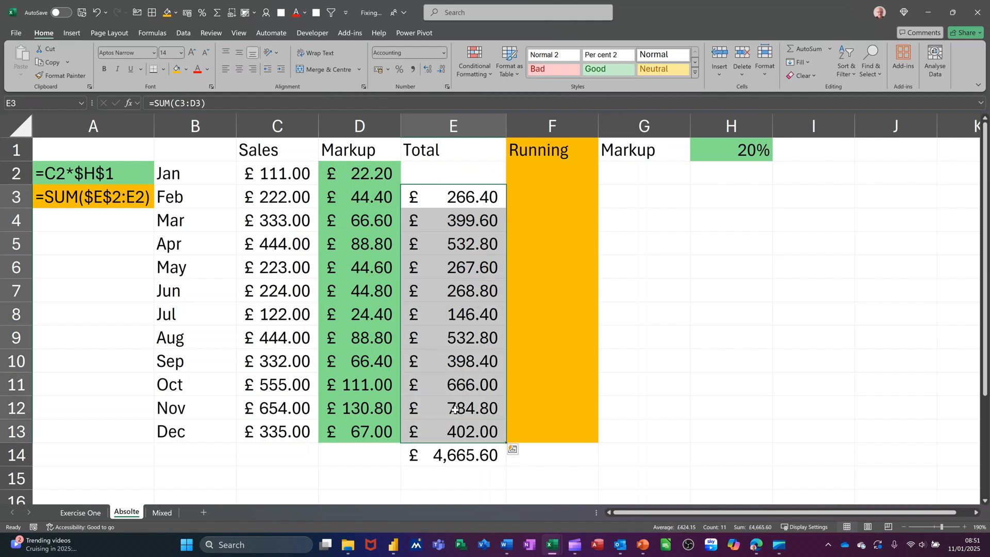
{"action": "key", "text": "Delete"}
Enter the January total =SUM(C2:D2) in E2 with AutoSum, and fill it down through E13
{"action": "left_click", "coordinate": [446, 172]}
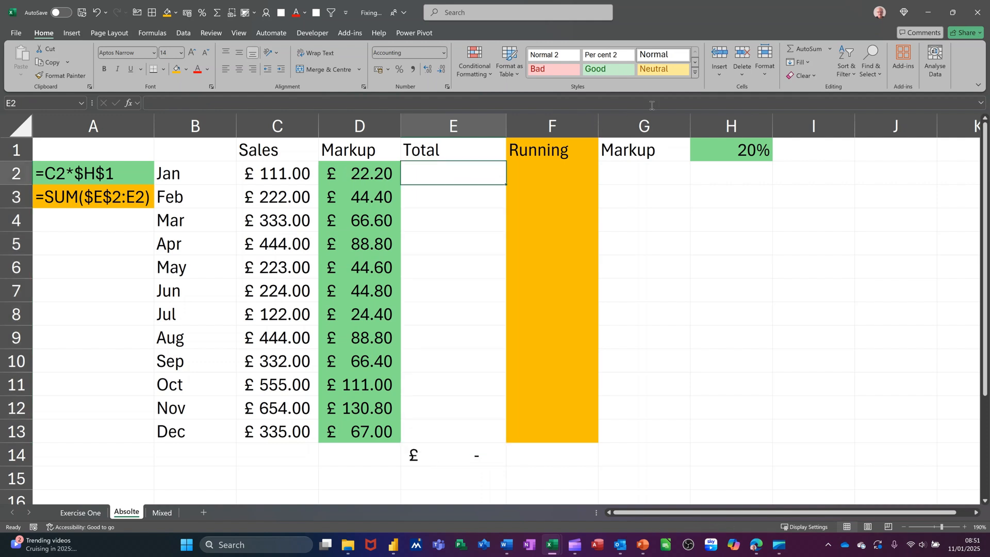
{"action": "left_click", "coordinate": [794, 51]}
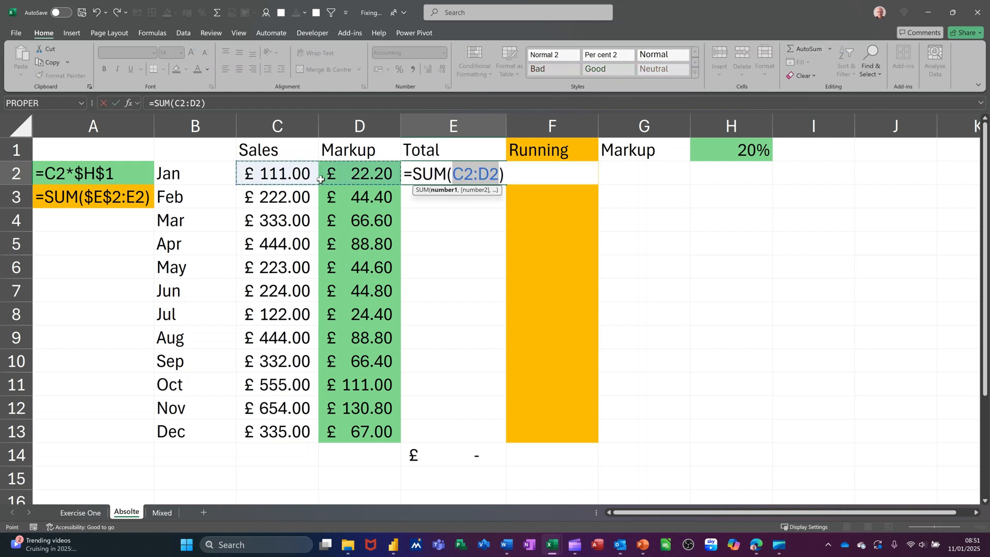
{"action": "left_click", "coordinate": [115, 103]}
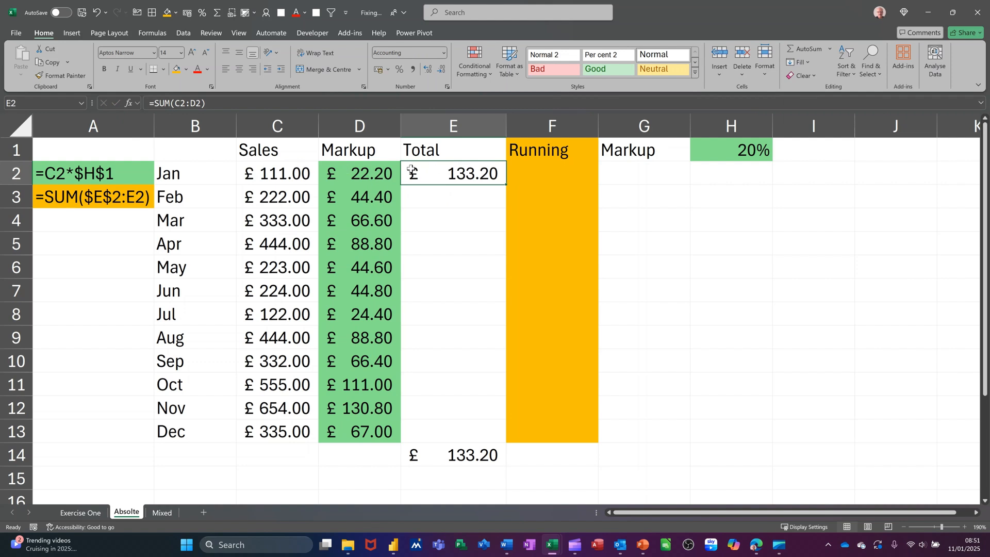
{"action": "double_click", "coordinate": [504, 184]}
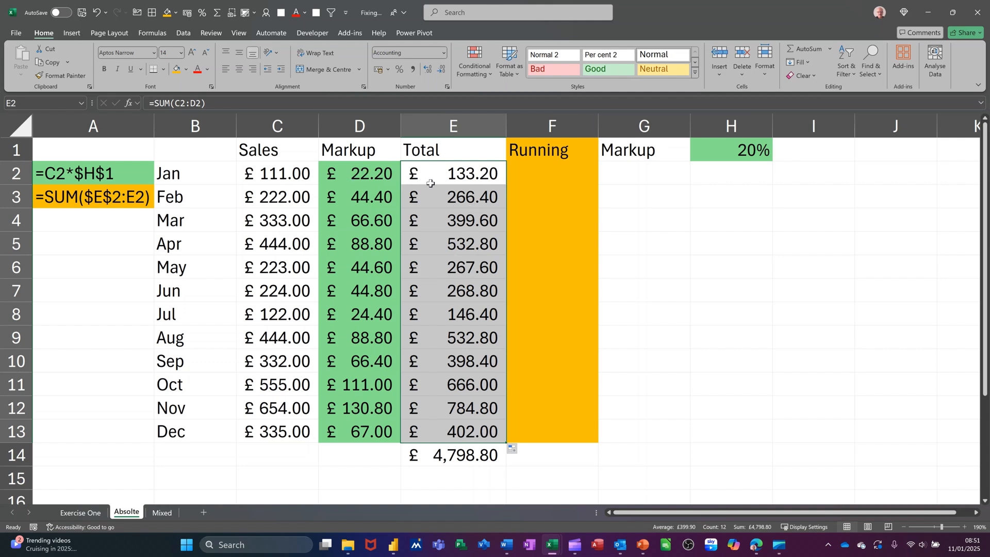
Enter the running total formula =SUM($E$2:E2) in F2, with only the start of the range absolute
{"action": "left_click", "coordinate": [562, 175]}
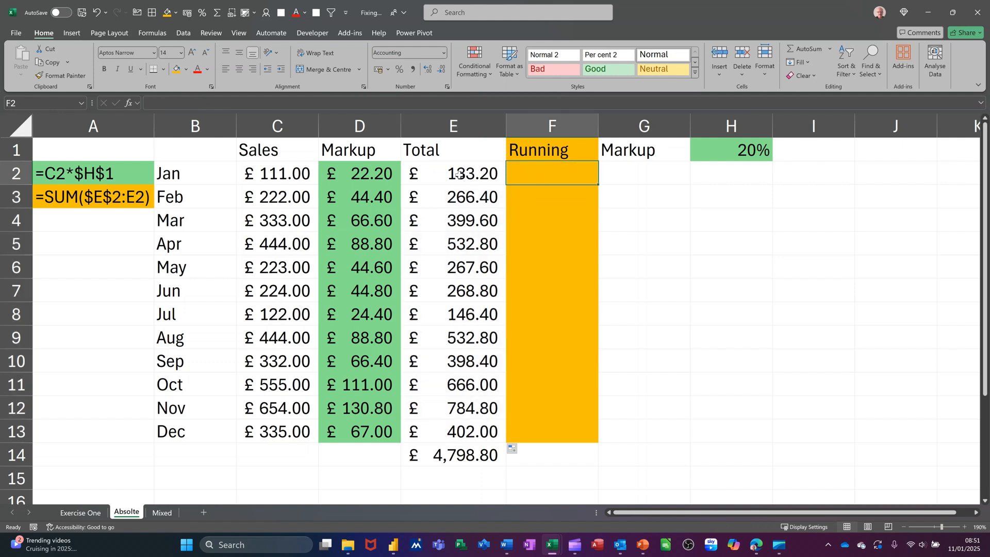
{"action": "left_click_drag", "start_coordinate": [459, 176], "coordinate": [466, 222]}
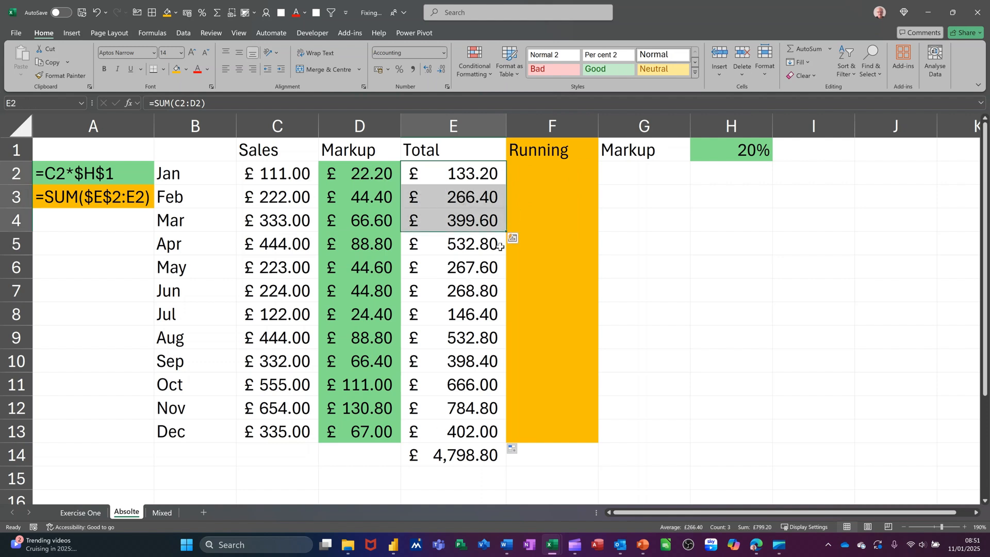
{"action": "left_click", "coordinate": [553, 176]}
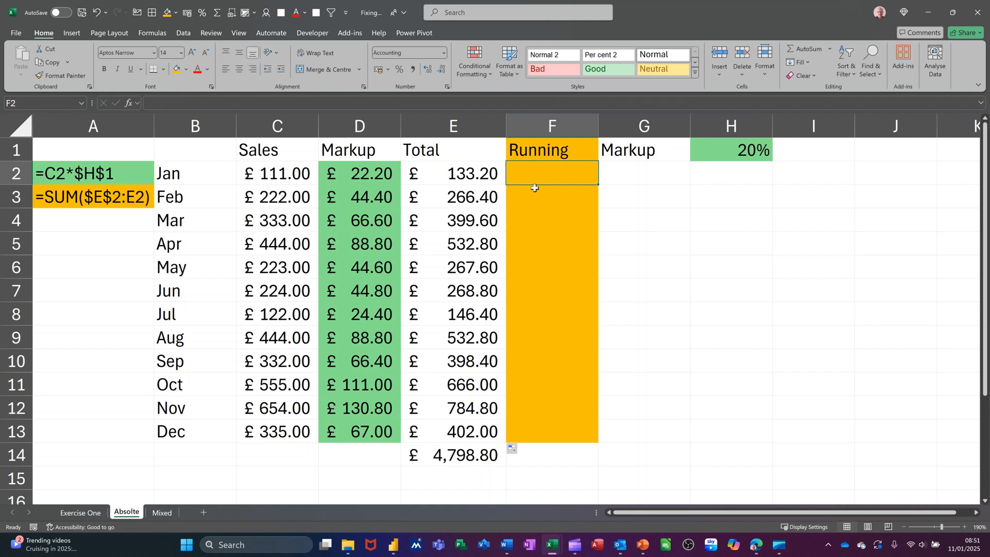
{"action": "left_click", "coordinate": [797, 48]}
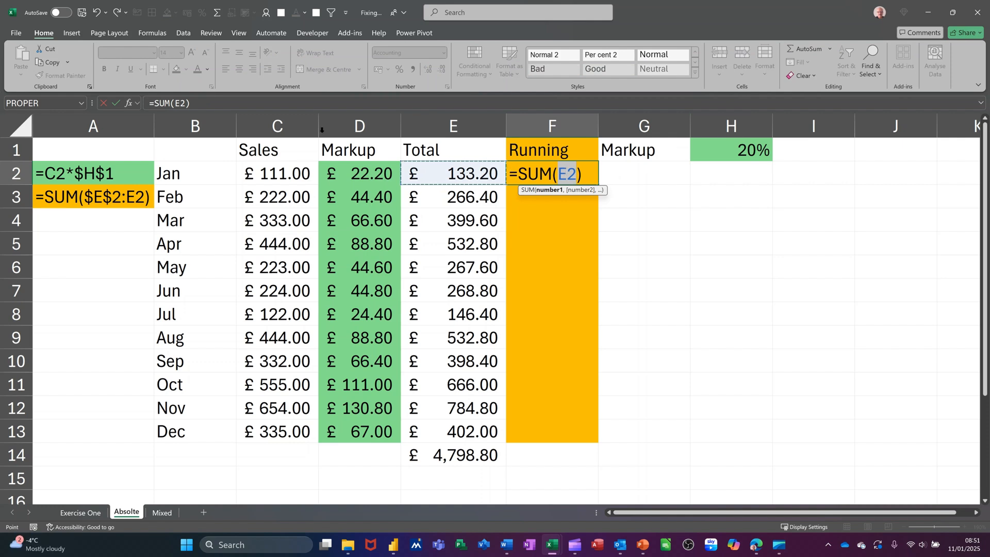
{"action": "left_click", "coordinate": [184, 105]}
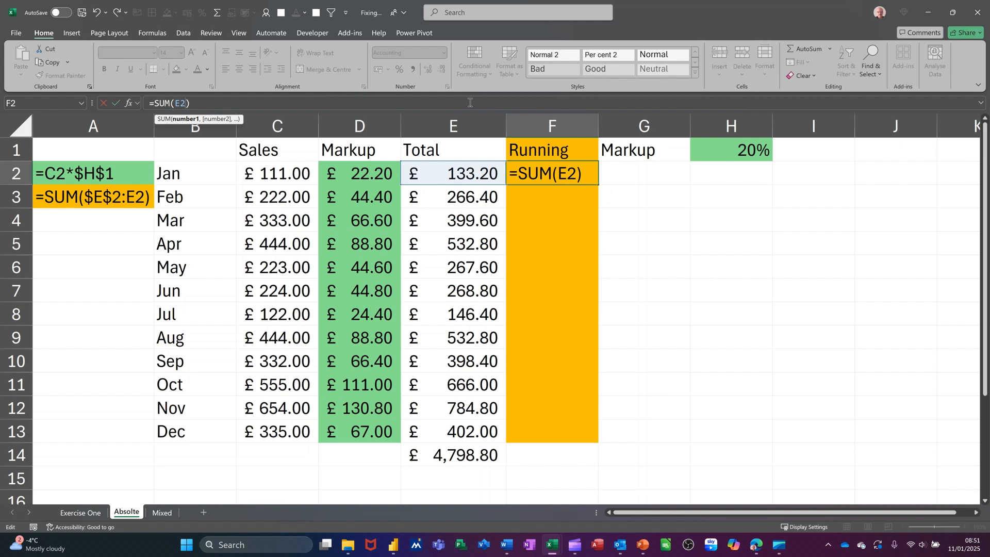
{"action": "key", "text": "F4"}
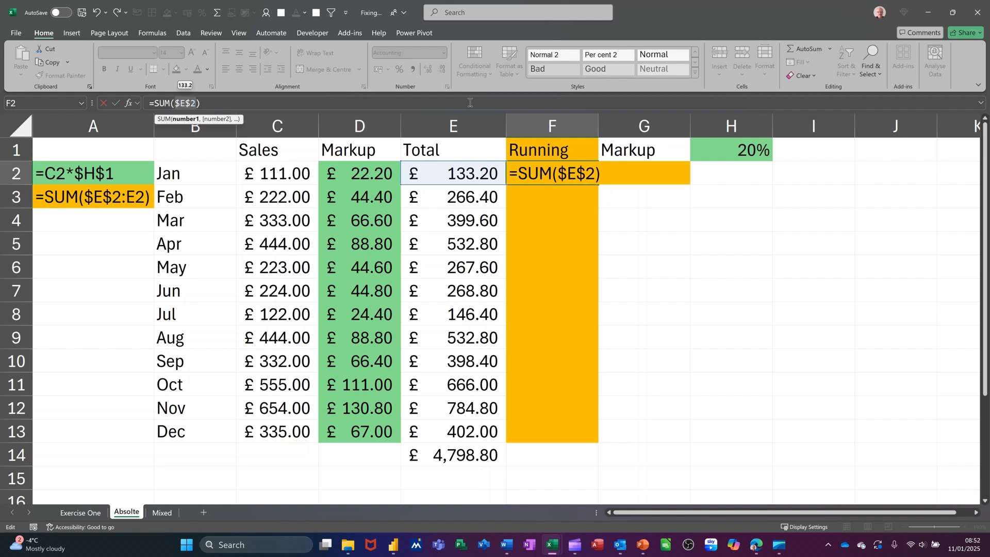
{"action": "type", "text": ":e2"}
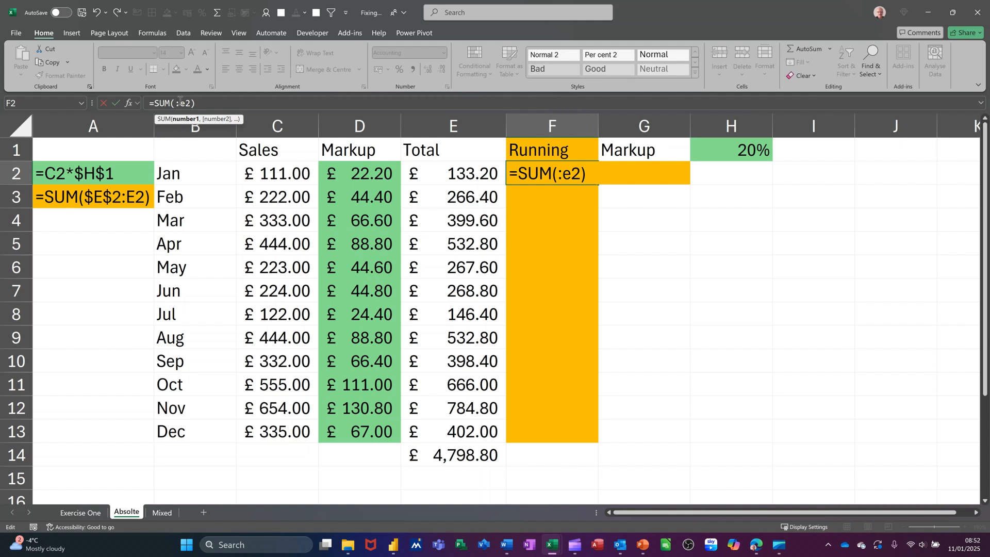
{"action": "type", "text": "e2"}
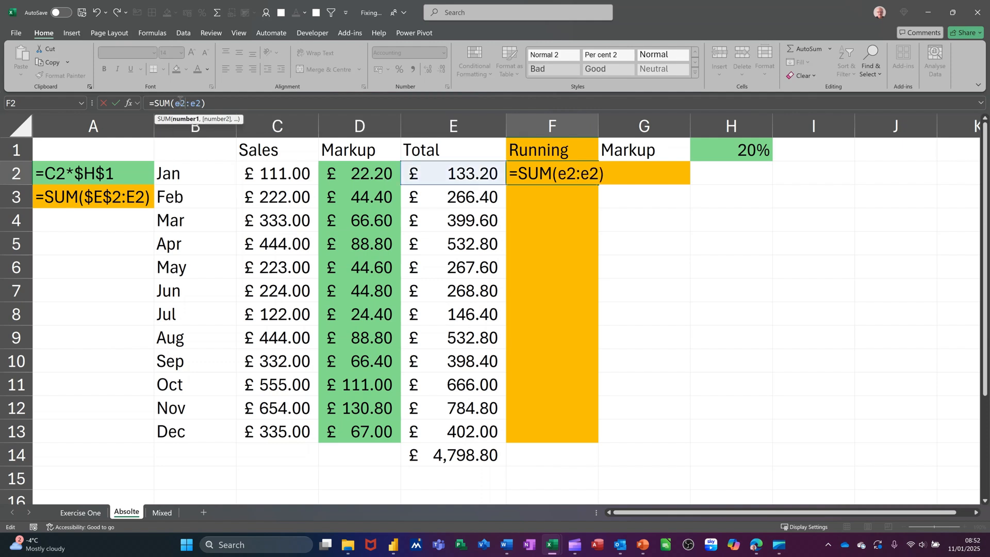
{"action": "key", "text": "F4"}
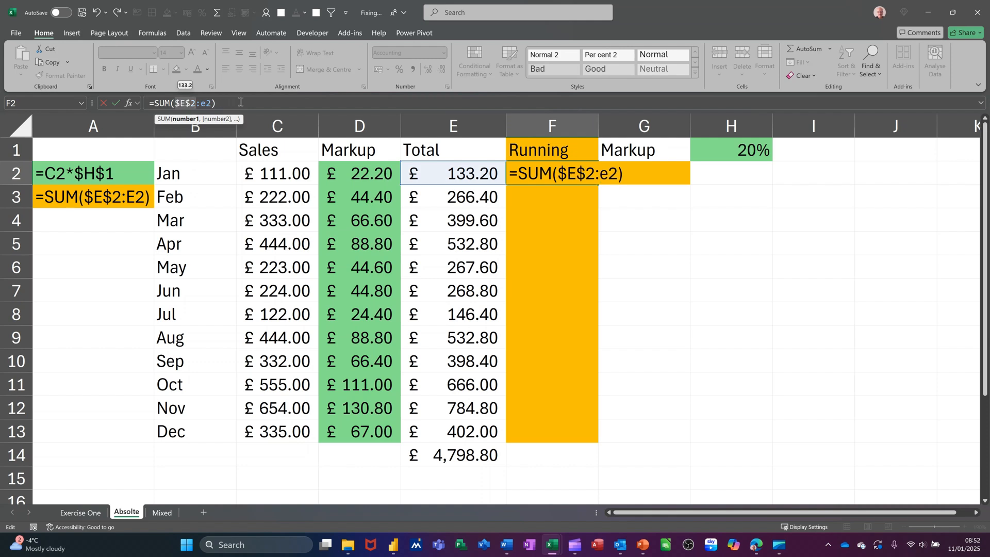
{"action": "left_click", "coordinate": [117, 103]}
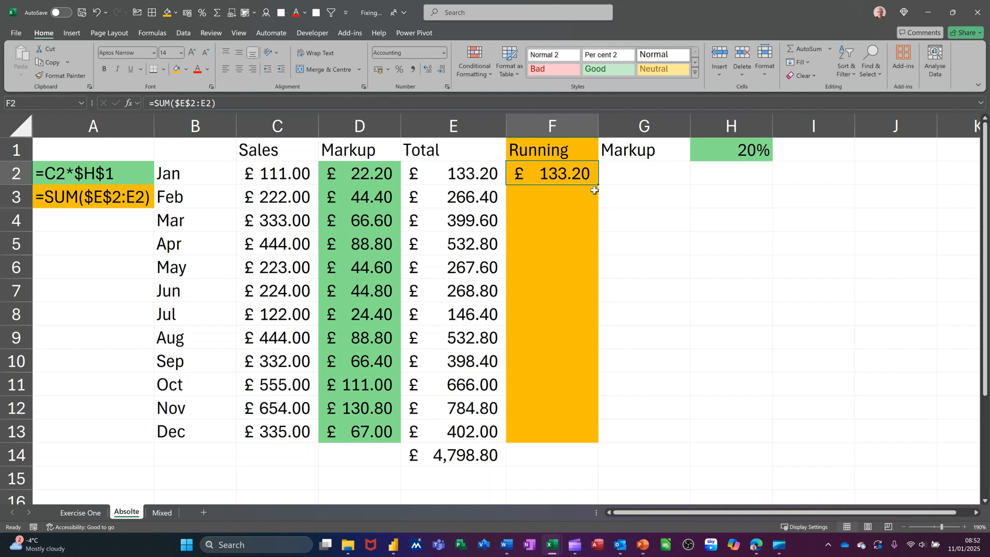
Fill the running total formula down from F2 through F5, comparing it with the sums of the matching totals in column E
{"action": "left_click_drag", "start_coordinate": [598, 187], "coordinate": [597, 203]}
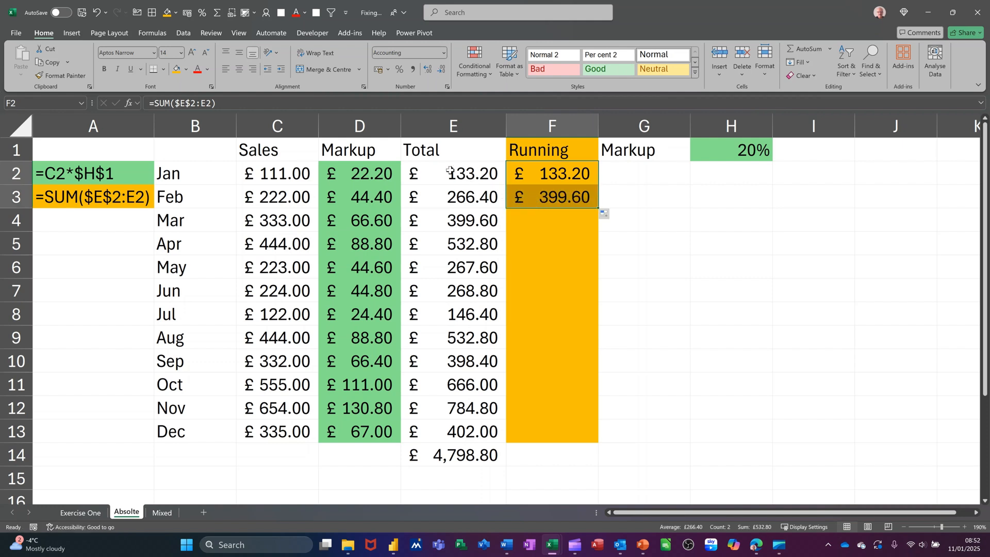
{"action": "left_click_drag", "start_coordinate": [446, 170], "coordinate": [446, 189]}
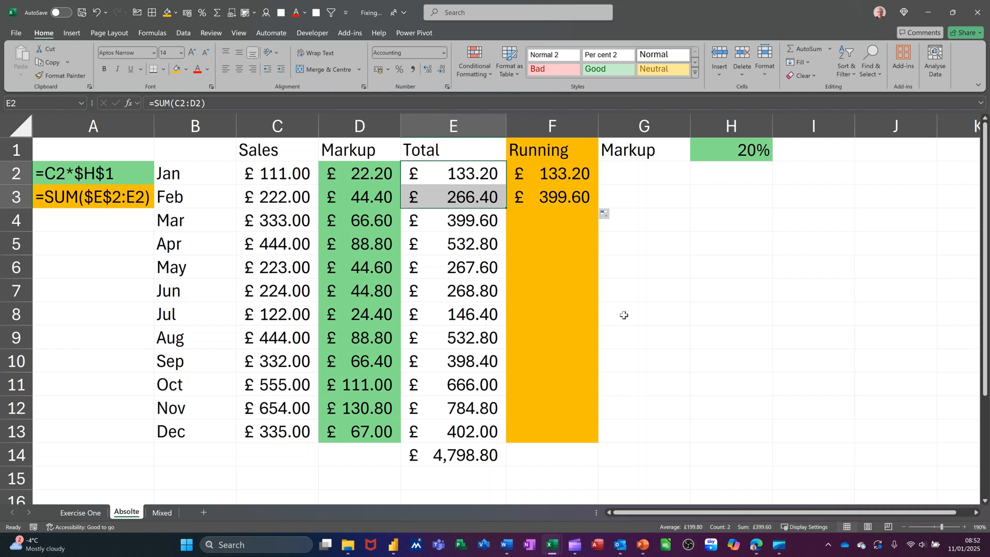
{"action": "left_click", "coordinate": [567, 196]}
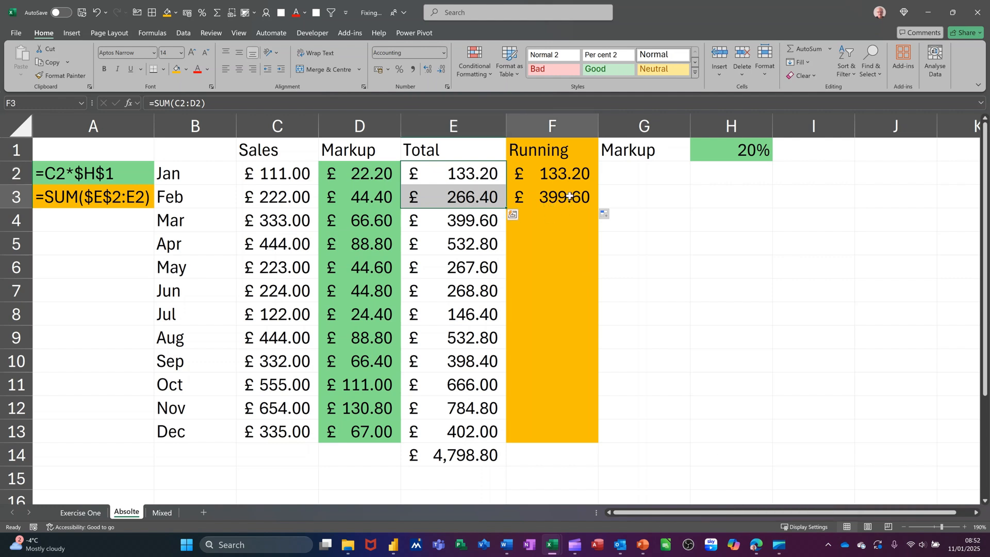
{"action": "left_click_drag", "start_coordinate": [600, 208], "coordinate": [590, 252]}
{"action": "left_click_drag", "start_coordinate": [462, 177], "coordinate": [454, 235]}
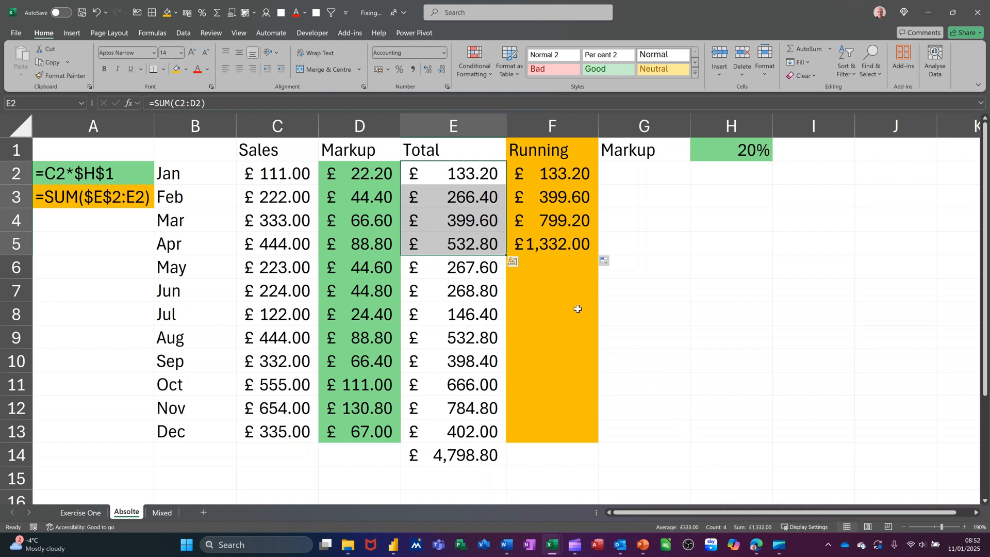
Examine how the range changes in the running total formulas in F5, F4 and F3
{"action": "left_click", "coordinate": [535, 245]}
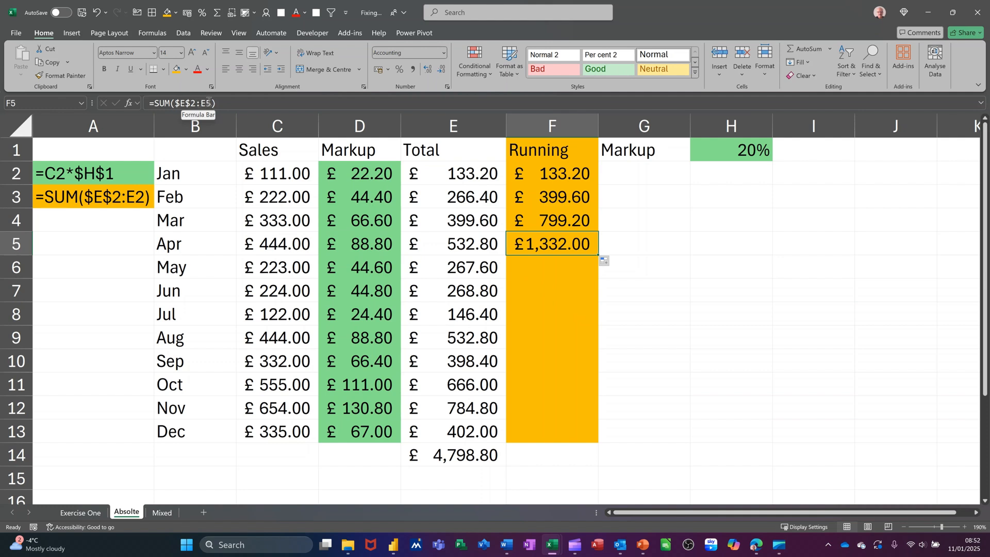
{"action": "left_click", "coordinate": [538, 222]}
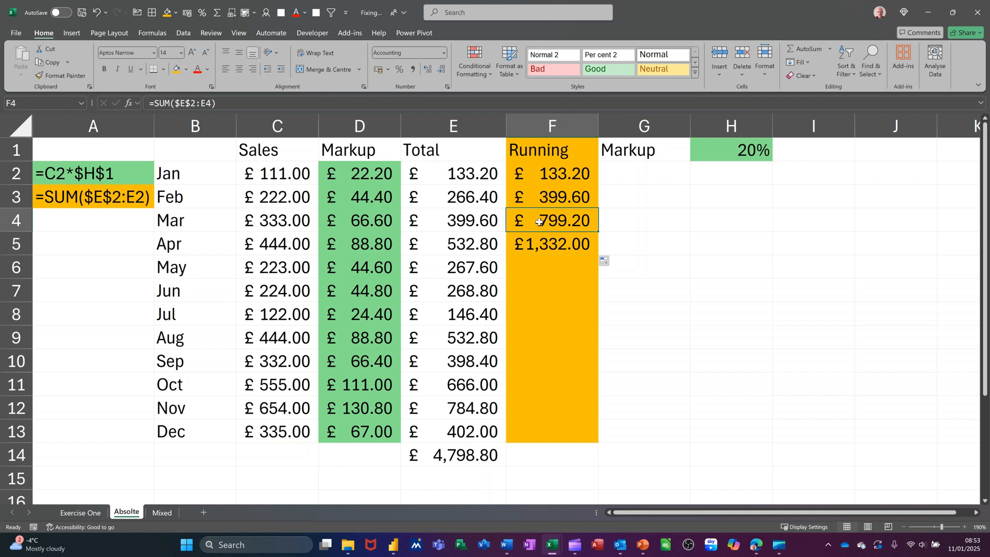
{"action": "left_click", "coordinate": [541, 198]}
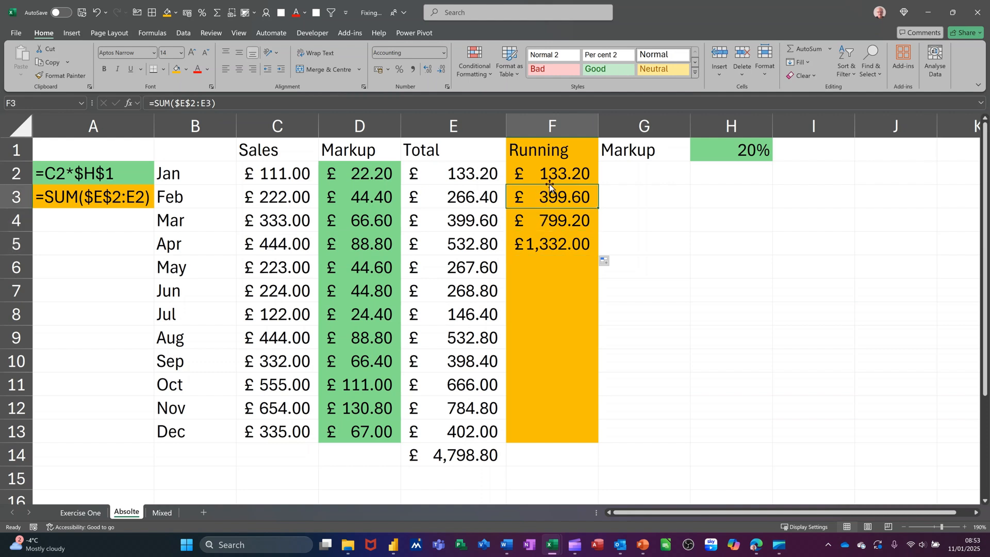
Fill the running total formula down from F5 through F13 to cover the remaining months
{"action": "left_click", "coordinate": [549, 177]}
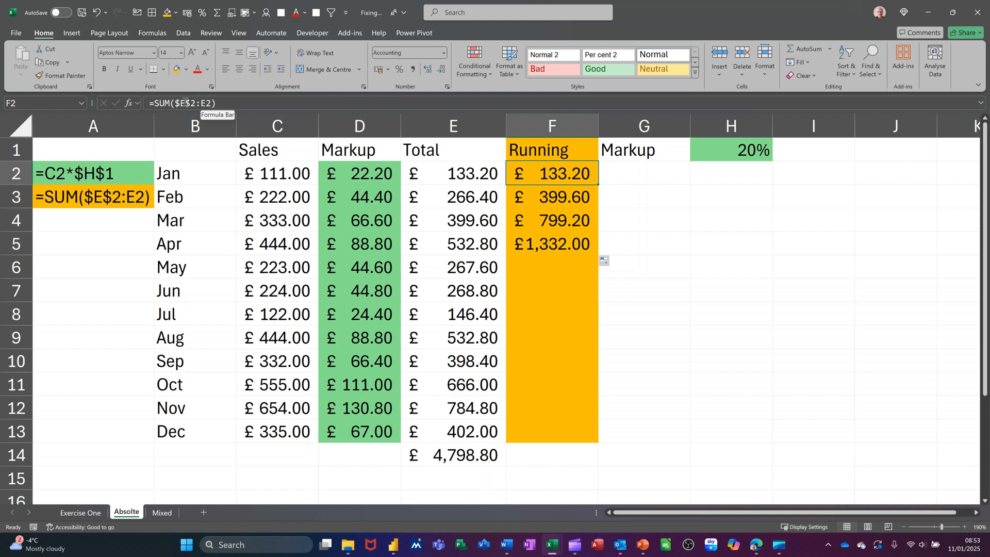
{"action": "left_click", "coordinate": [569, 248]}
{"action": "left_click_drag", "start_coordinate": [597, 255], "coordinate": [586, 437]}
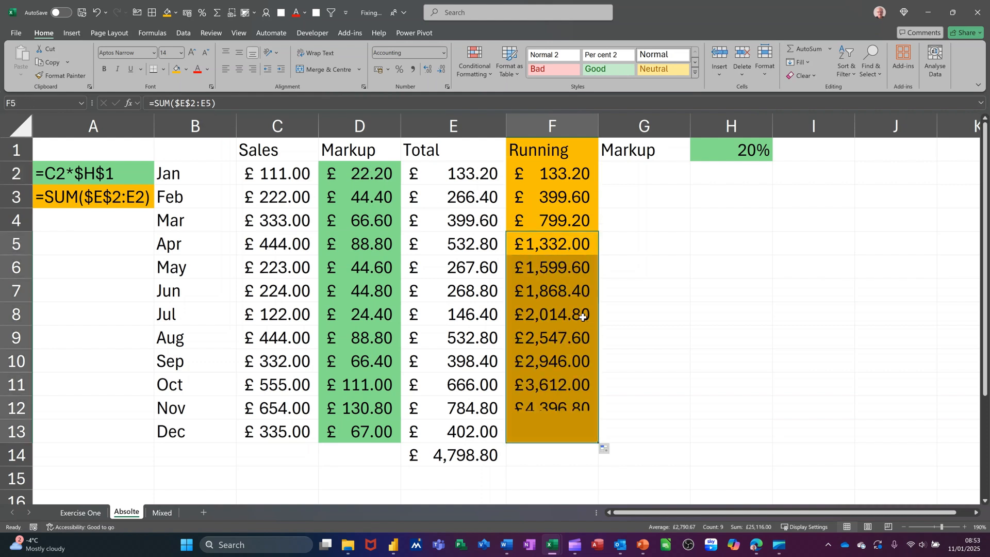
Clear the existing multiplication results from C2:L11 on the Mixed sheet
{"action": "left_click", "coordinate": [161, 513]}
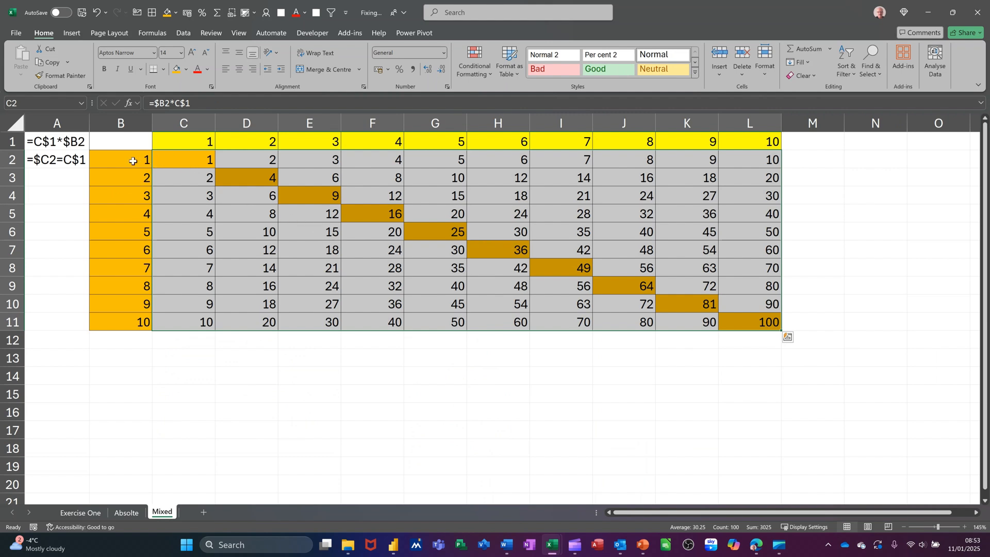
{"action": "left_click", "coordinate": [178, 161]}
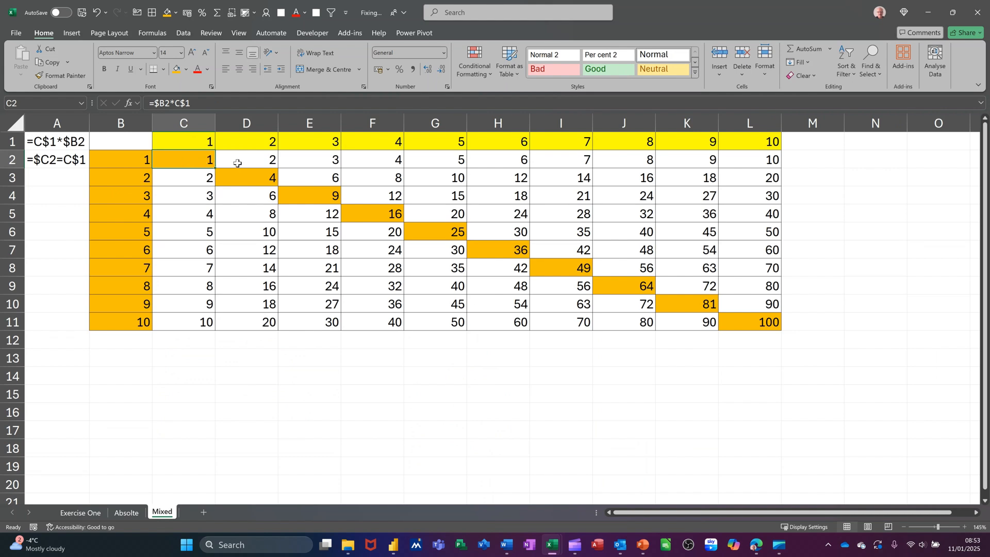
{"action": "left_click_drag", "start_coordinate": [184, 160], "coordinate": [754, 332]}
{"action": "key", "text": "Delete"}
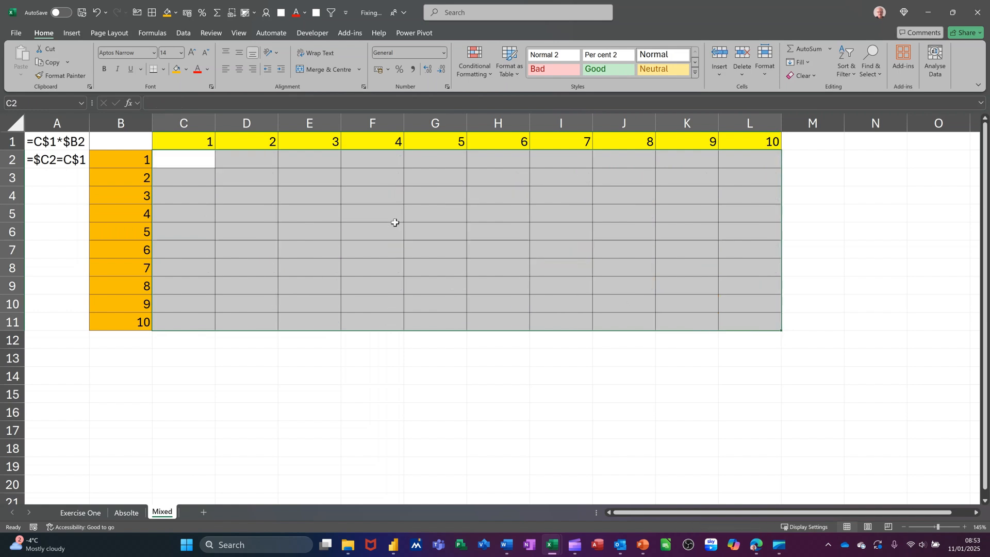
Enter the fully relative formula =B2*C1 in C2 of the multiplication grid
{"action": "left_click", "coordinate": [199, 162]}
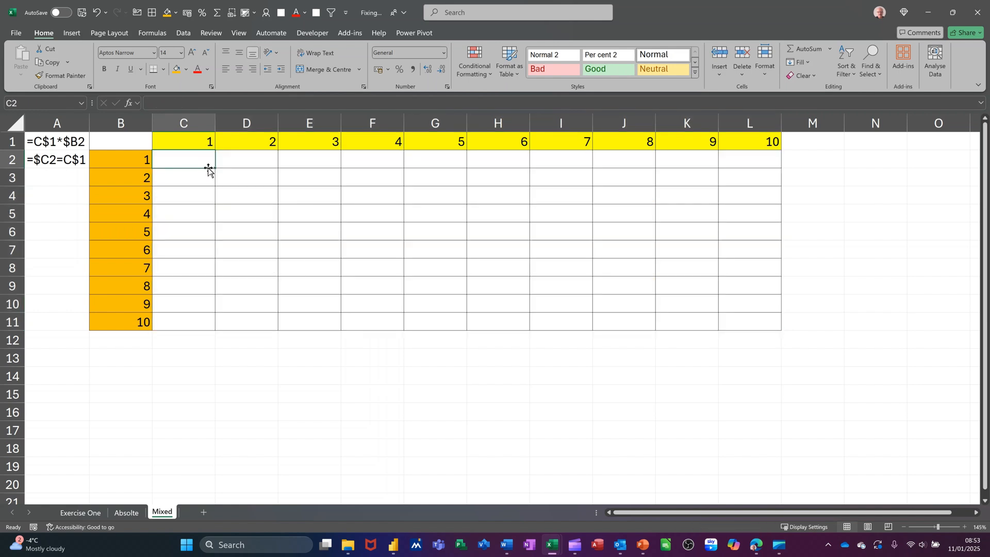
{"action": "type", "text": "="}
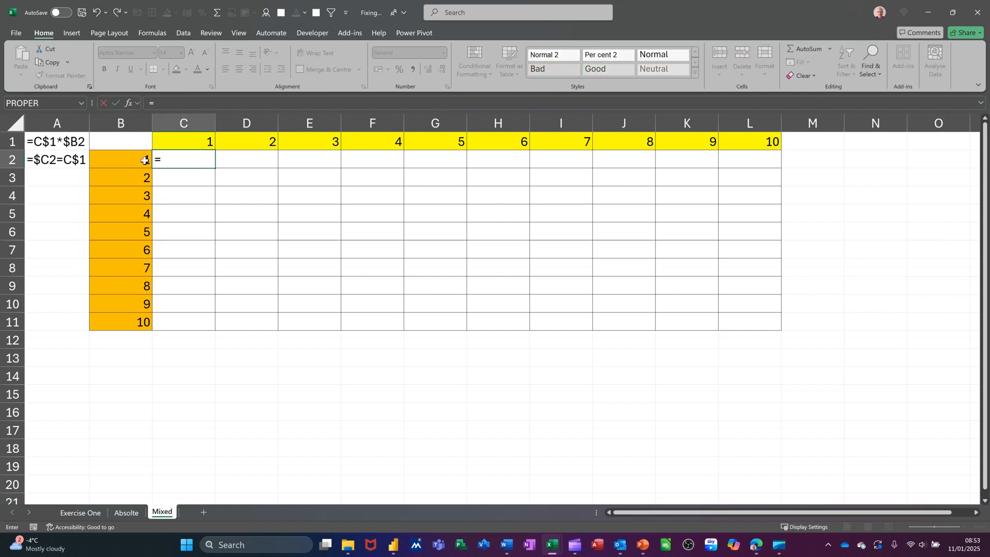
{"action": "left_click", "coordinate": [132, 157]}
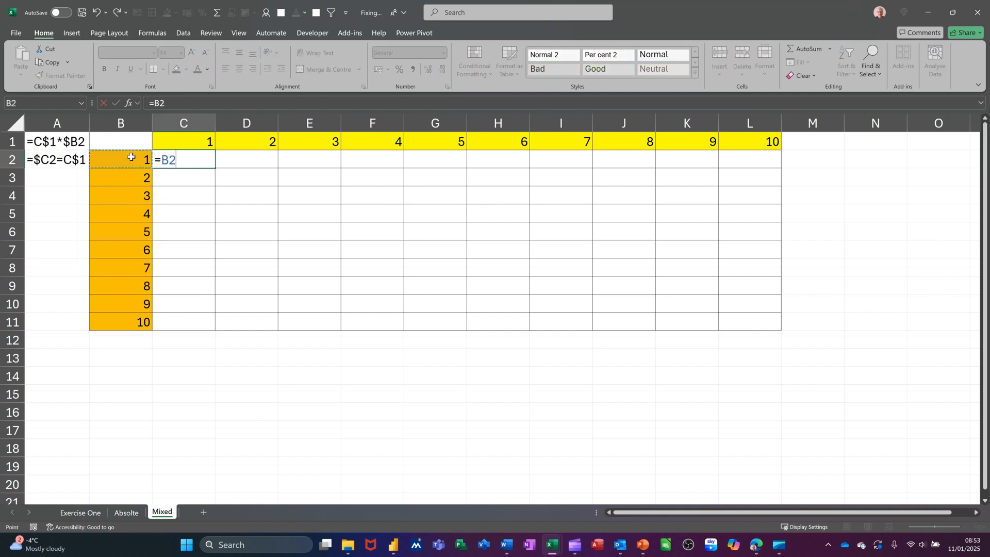
{"action": "type", "text": "*"}
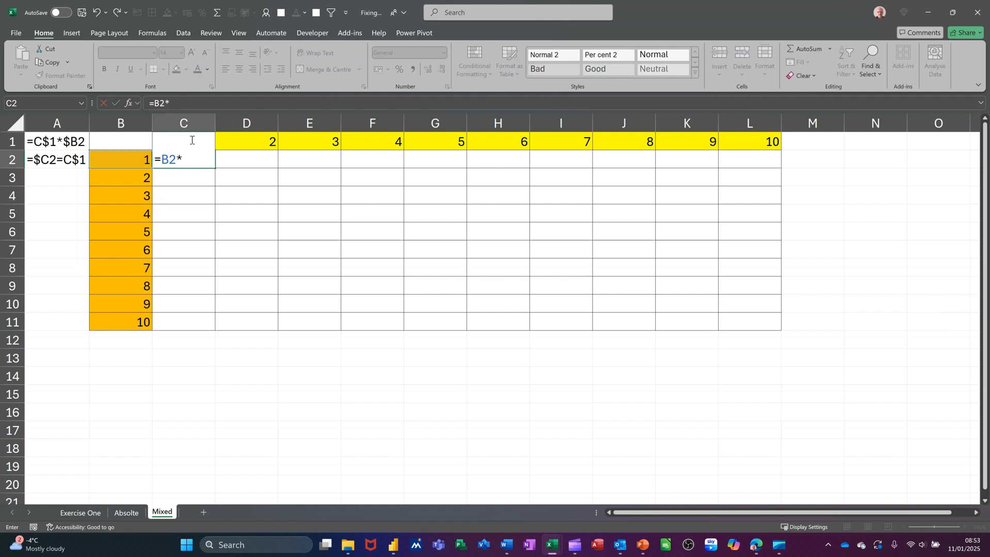
{"action": "type", "text": "c1"}
{"action": "left_click", "coordinate": [116, 102]}
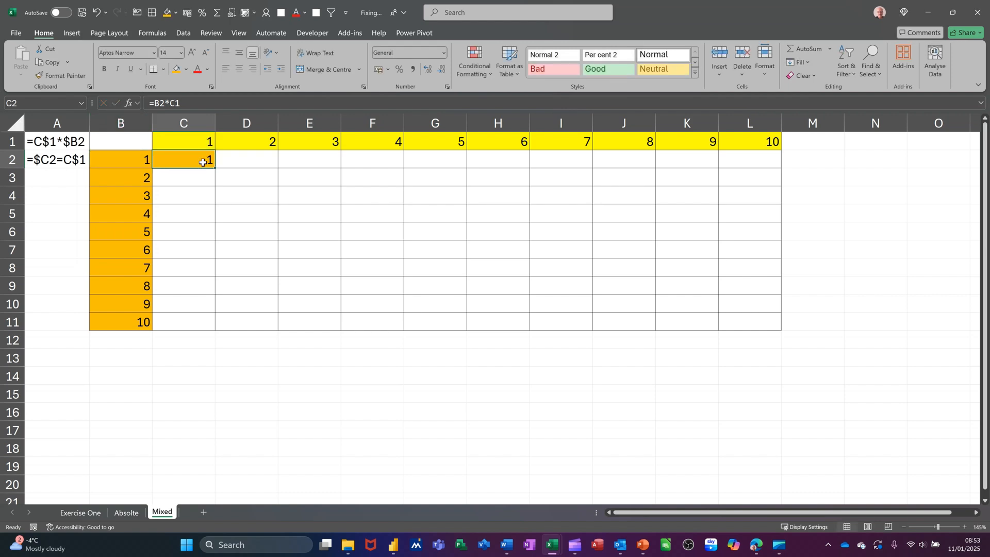
Fill the relative formula from C2 across row 2 through H2, one cell at a time
{"action": "left_click_drag", "start_coordinate": [214, 167], "coordinate": [255, 168]}
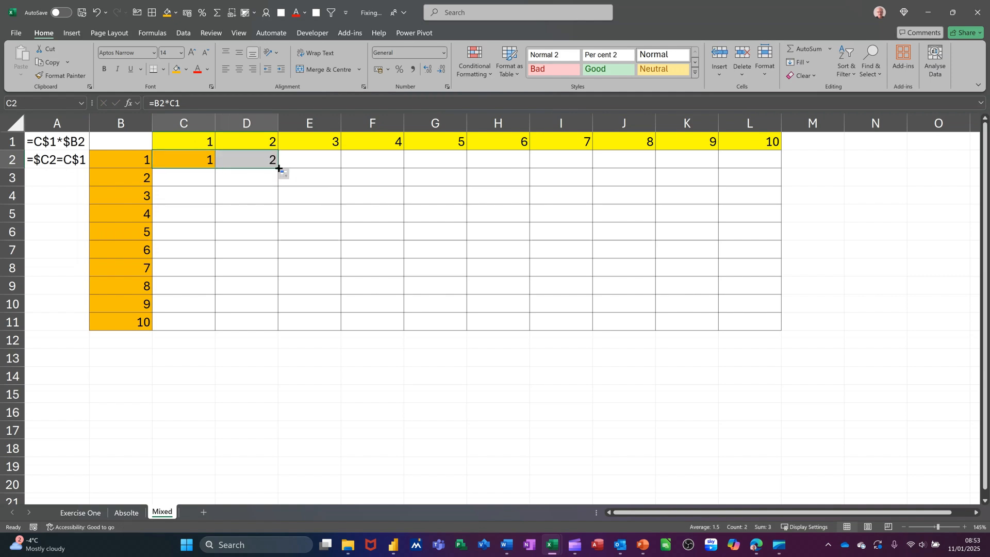
{"action": "left_click_drag", "start_coordinate": [278, 169], "coordinate": [334, 183]}
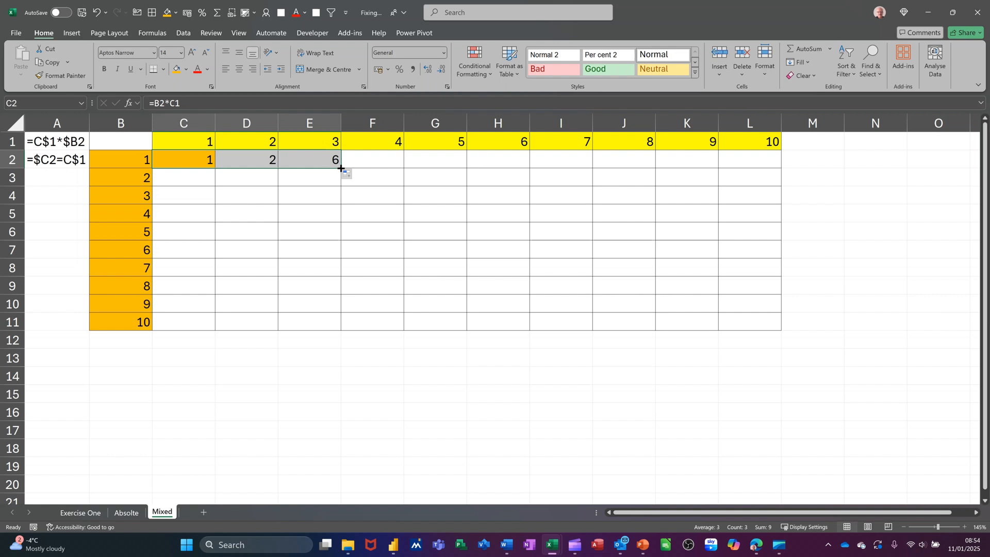
{"action": "left_click_drag", "start_coordinate": [340, 168], "coordinate": [374, 172]}
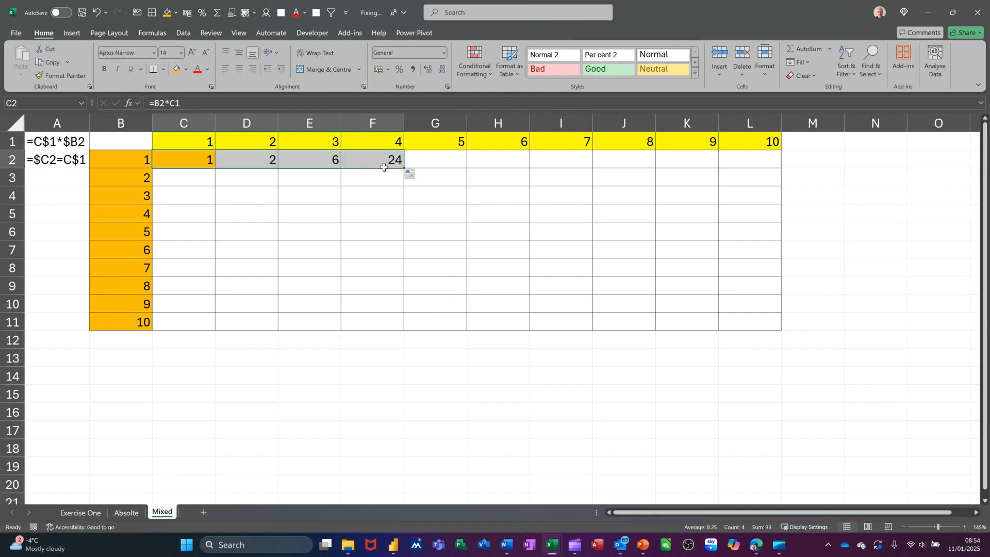
{"action": "left_click_drag", "start_coordinate": [402, 169], "coordinate": [462, 172]}
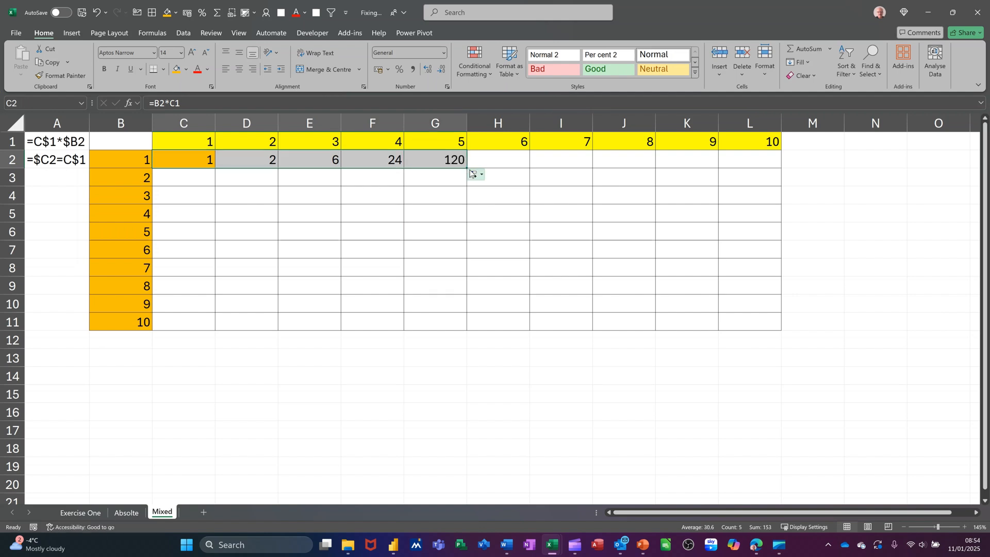
{"action": "left_click_drag", "start_coordinate": [466, 169], "coordinate": [523, 175]}
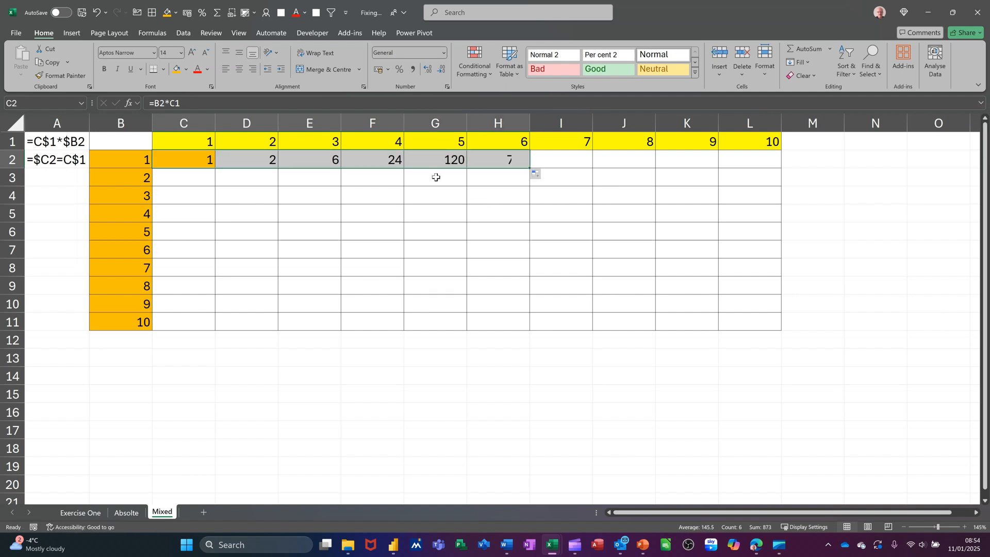
Check which cells the formula in H2 refers to, and clear the trial formulas from C2:H2
{"action": "left_click", "coordinate": [497, 162]}
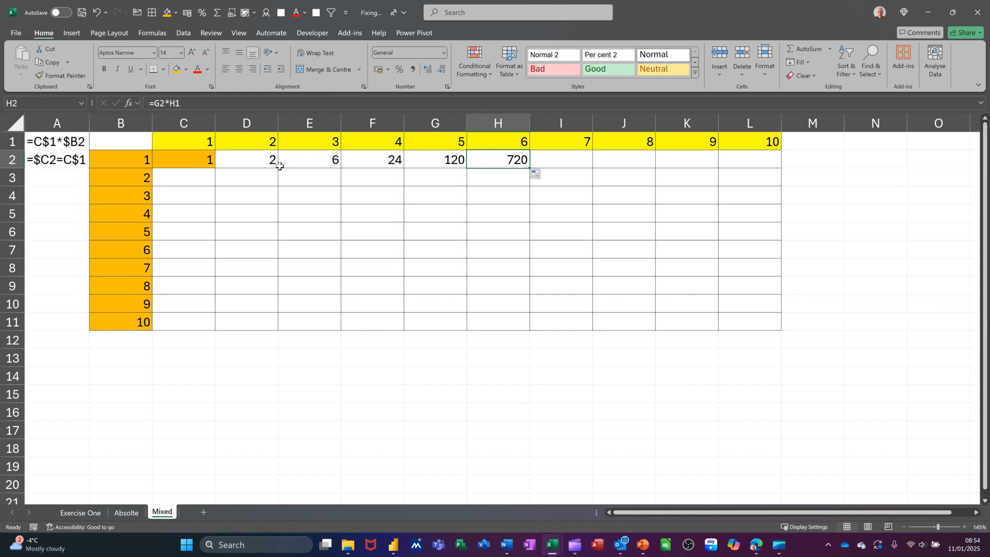
{"action": "left_click_drag", "start_coordinate": [209, 160], "coordinate": [484, 163]}
{"action": "key", "text": "Delete"}
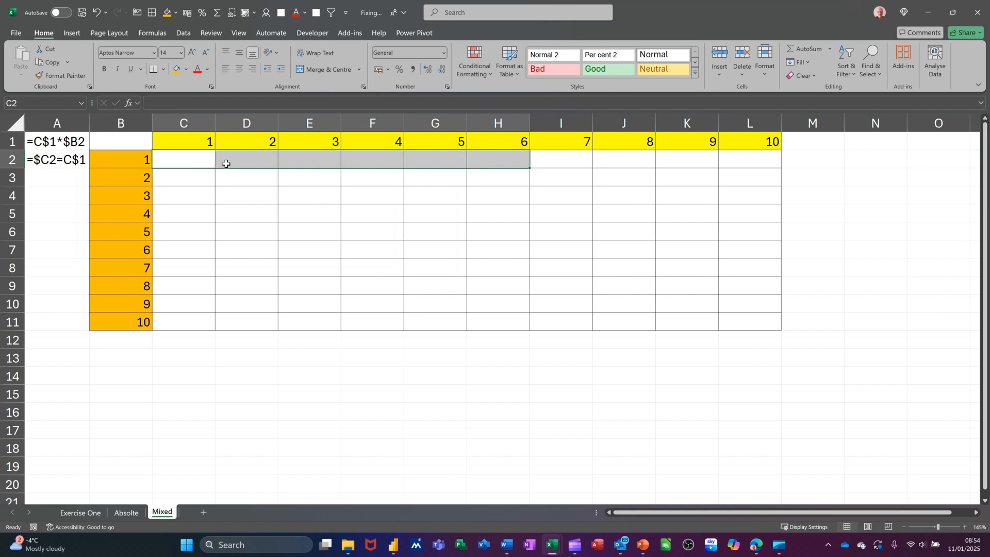
Re-enter the multiplication formula =B2*C1 in the emptied cell C2
{"action": "left_click", "coordinate": [200, 160]}
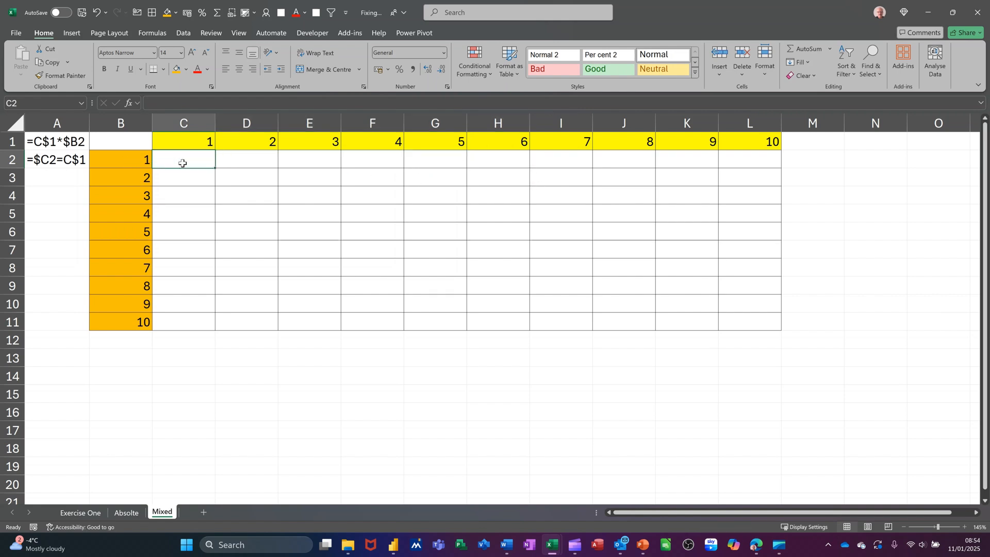
{"action": "type", "text": "="}
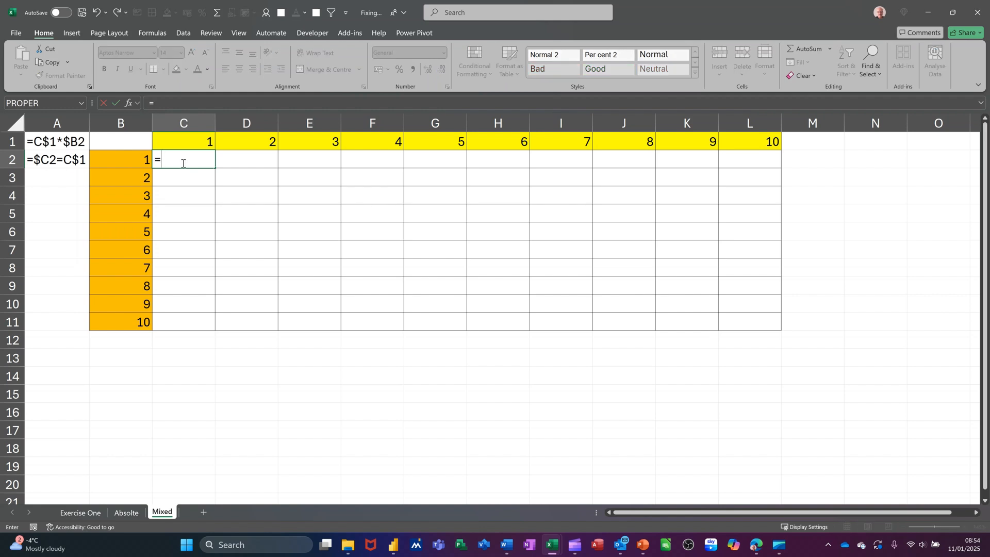
{"action": "left_click", "coordinate": [129, 160]}
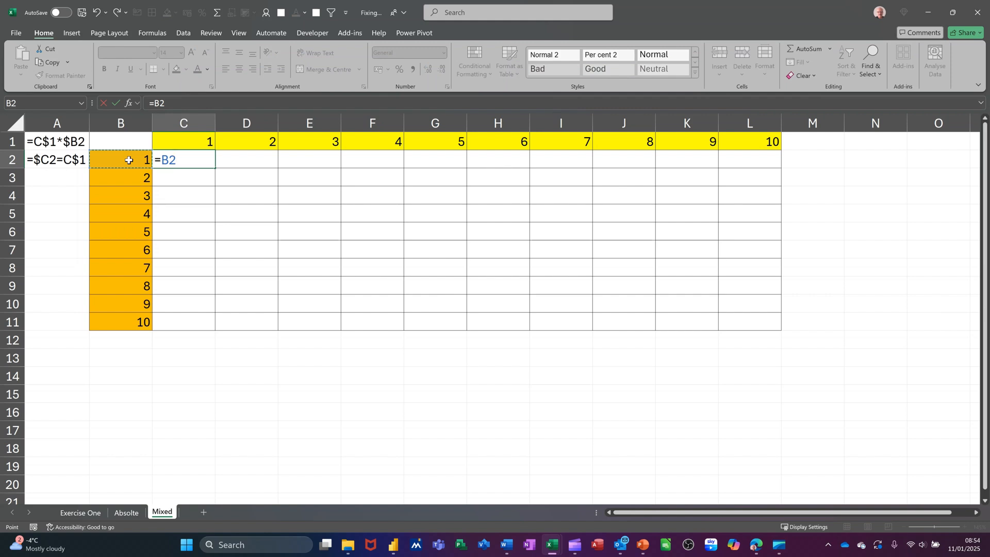
{"action": "type", "text": "*c"}
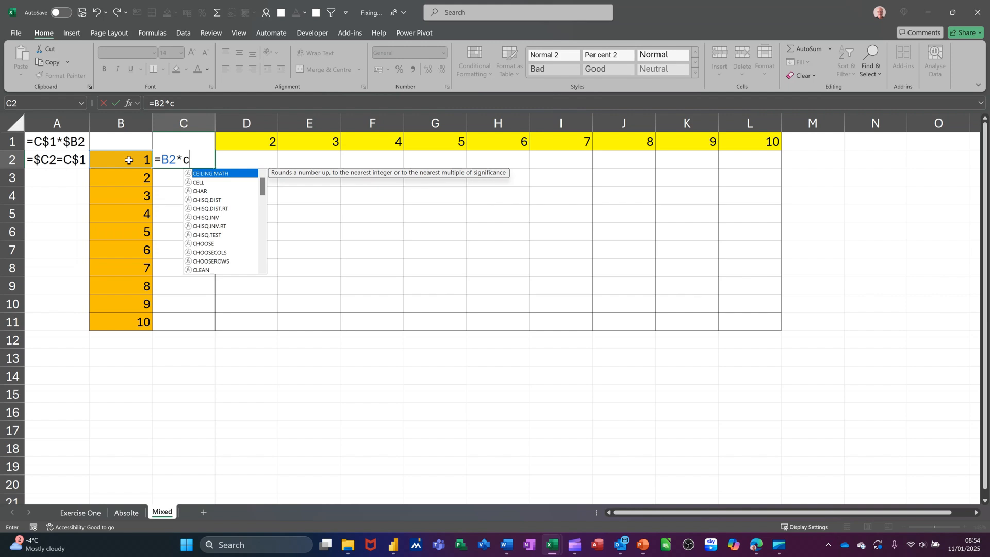
{"action": "type", "text": "1"}
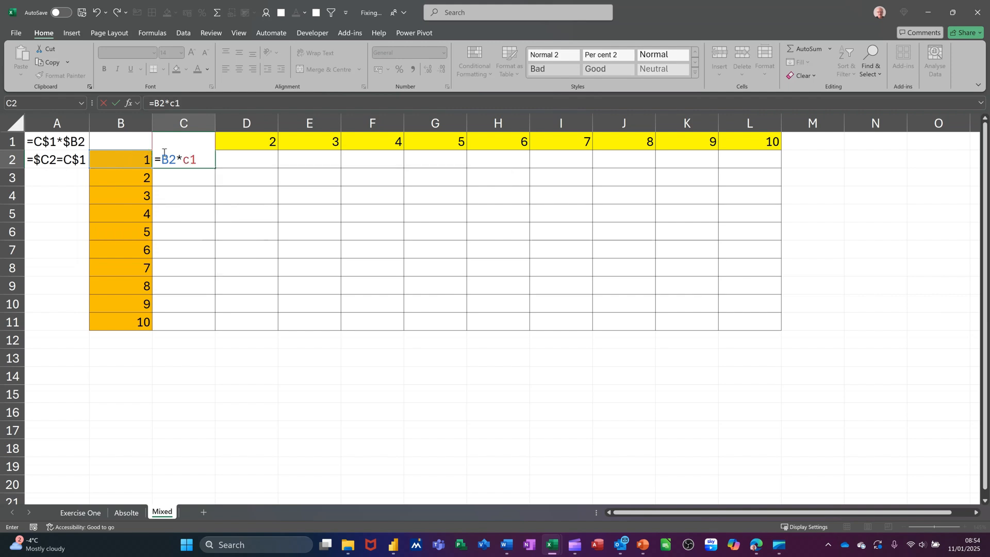
{"action": "left_click", "coordinate": [116, 103]}
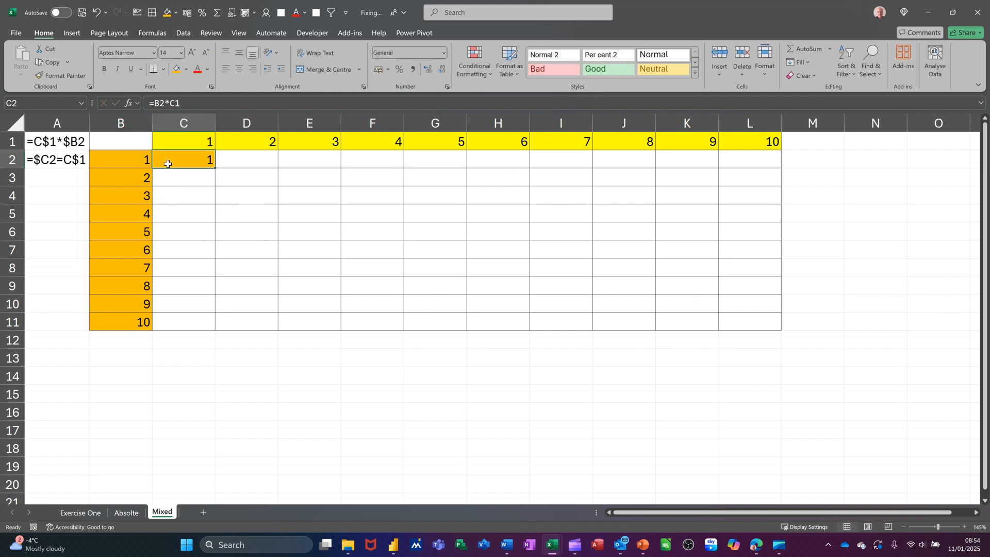
Lock only column B in C2's formula, making it =$B2*C1, and fill it across row 2 through H2
{"action": "left_click", "coordinate": [157, 103]}
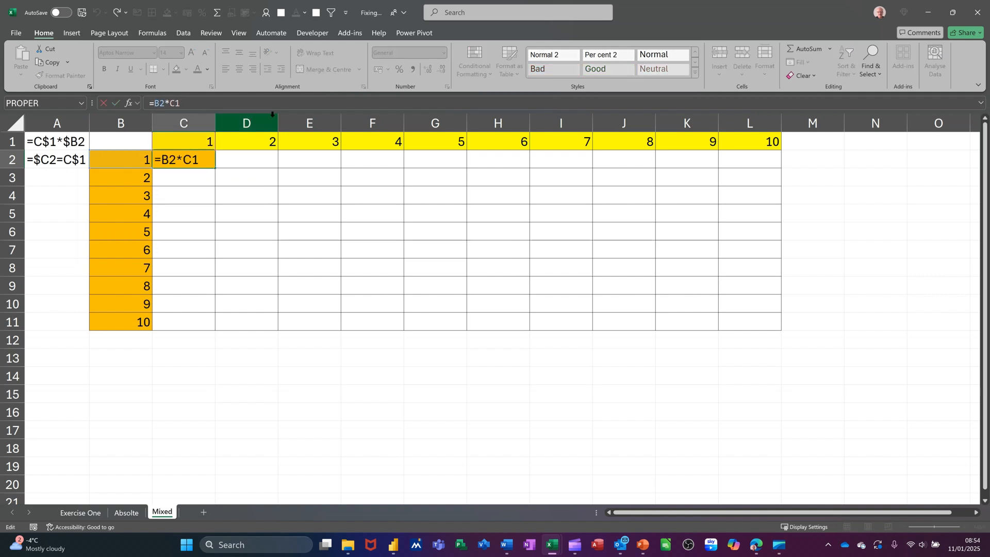
{"action": "key", "text": "F4"}
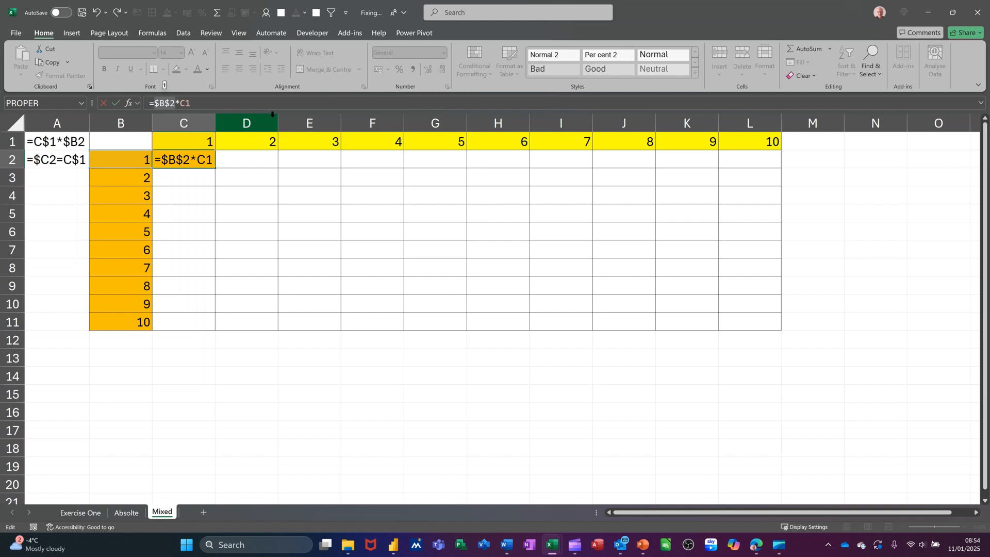
{"action": "key", "text": "F4"}
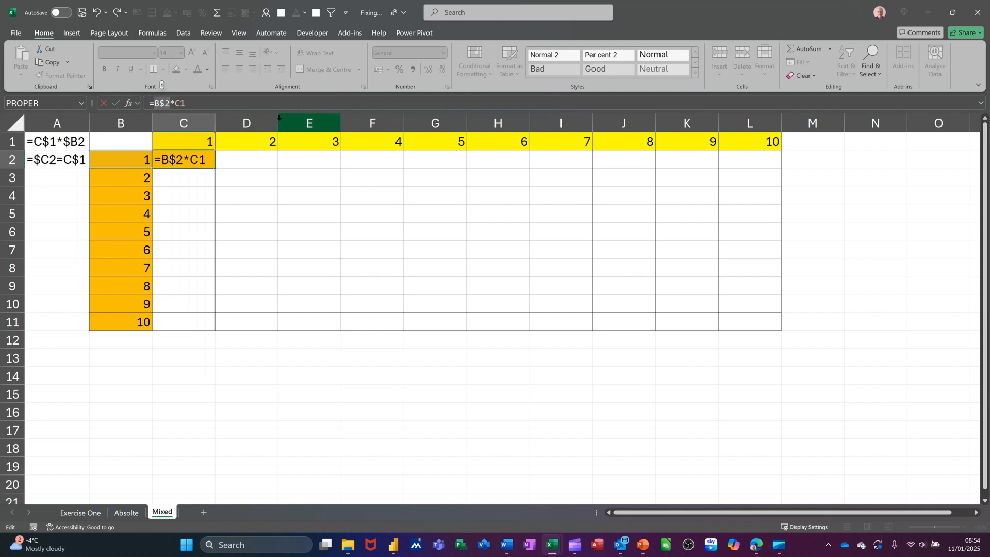
{"action": "key", "text": "F4"}
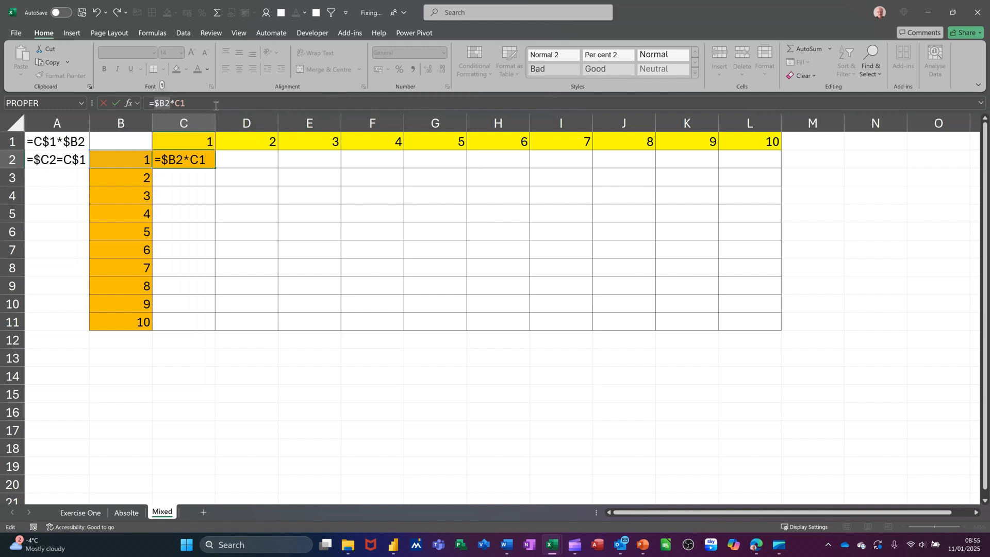
{"action": "left_click", "coordinate": [116, 103]}
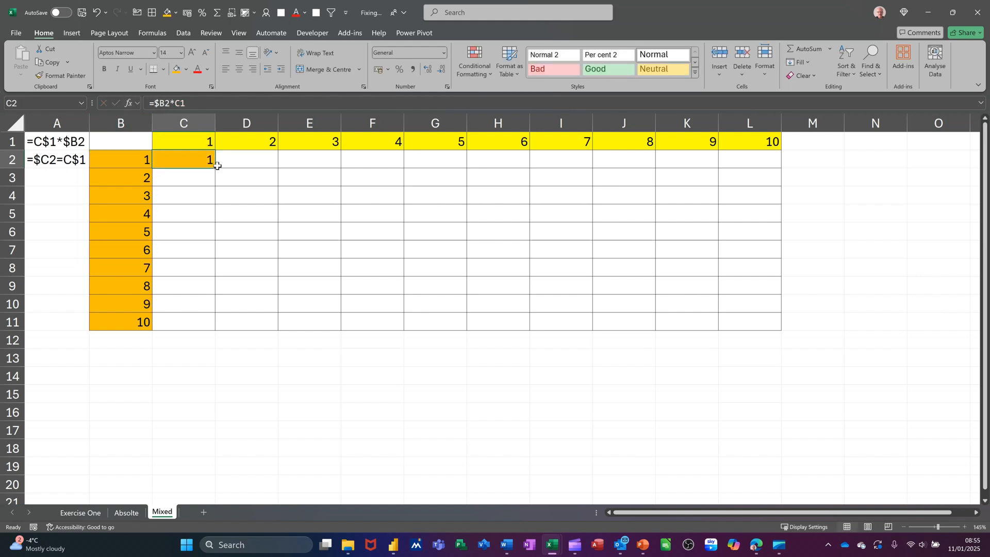
{"action": "left_click_drag", "start_coordinate": [215, 166], "coordinate": [356, 184]}
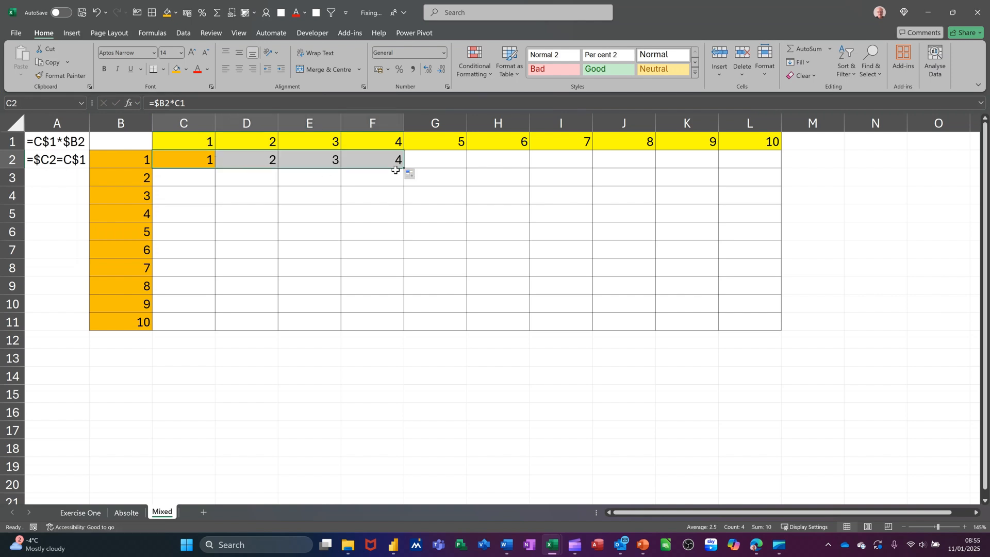
{"action": "left_click_drag", "start_coordinate": [404, 169], "coordinate": [518, 171]}
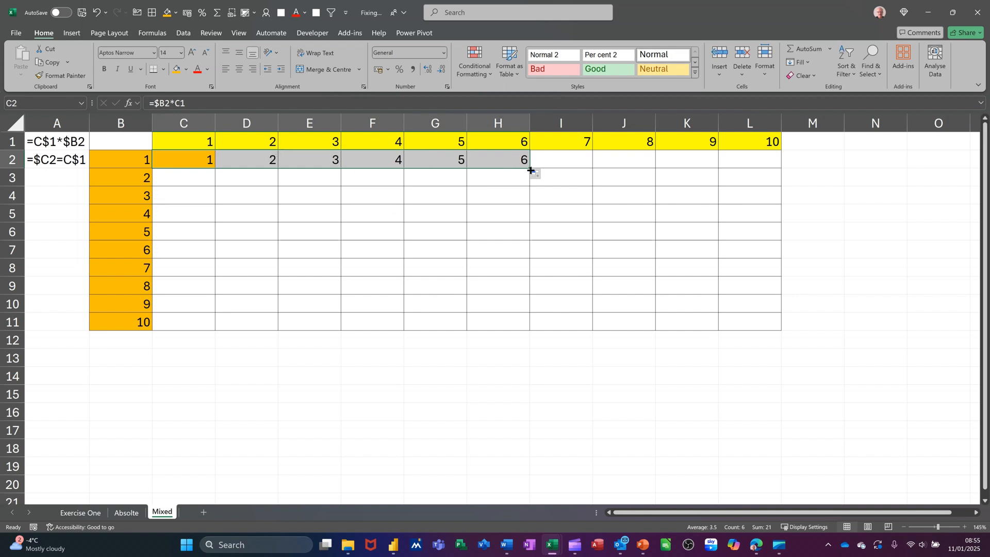
Try filling C2's formula down through C4, inspecting the references in C4, and clear C3:C4
{"action": "left_click", "coordinate": [202, 158]}
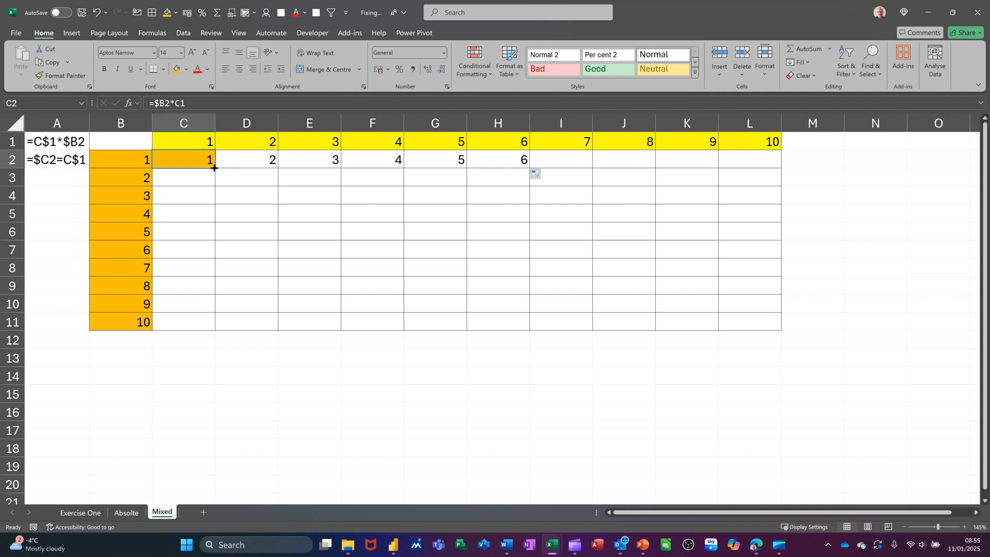
{"action": "left_click_drag", "start_coordinate": [214, 168], "coordinate": [205, 201]}
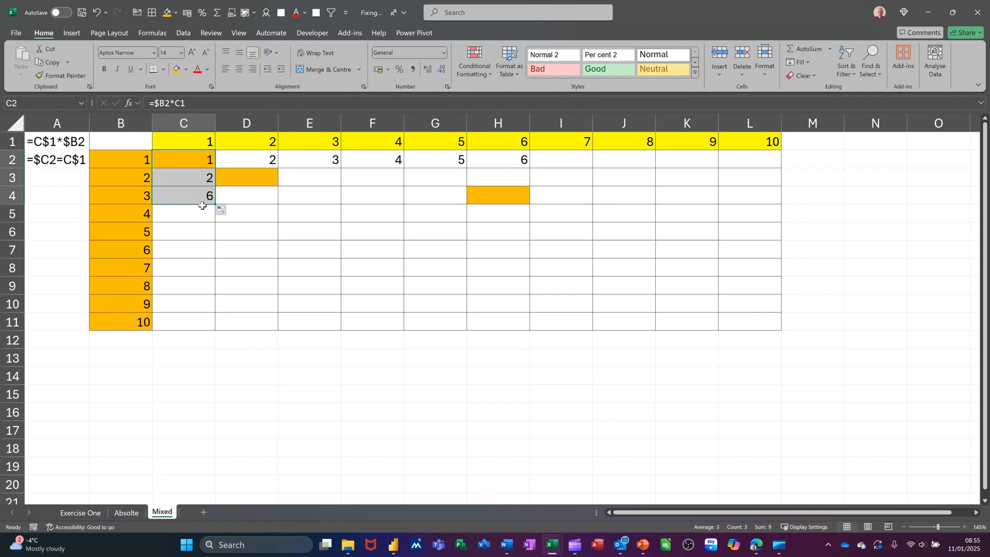
{"action": "left_click", "coordinate": [185, 196]}
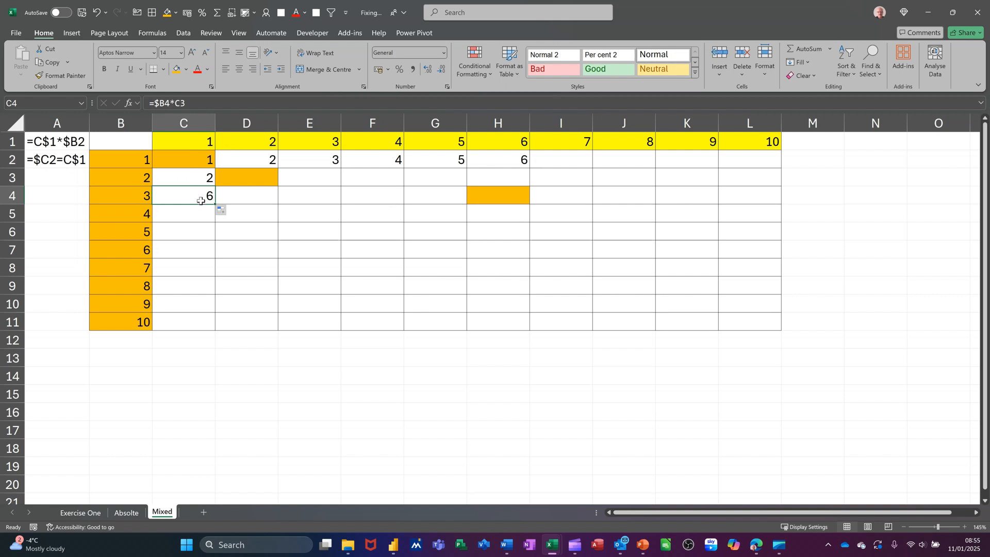
{"action": "left_click_drag", "start_coordinate": [198, 180], "coordinate": [200, 192]}
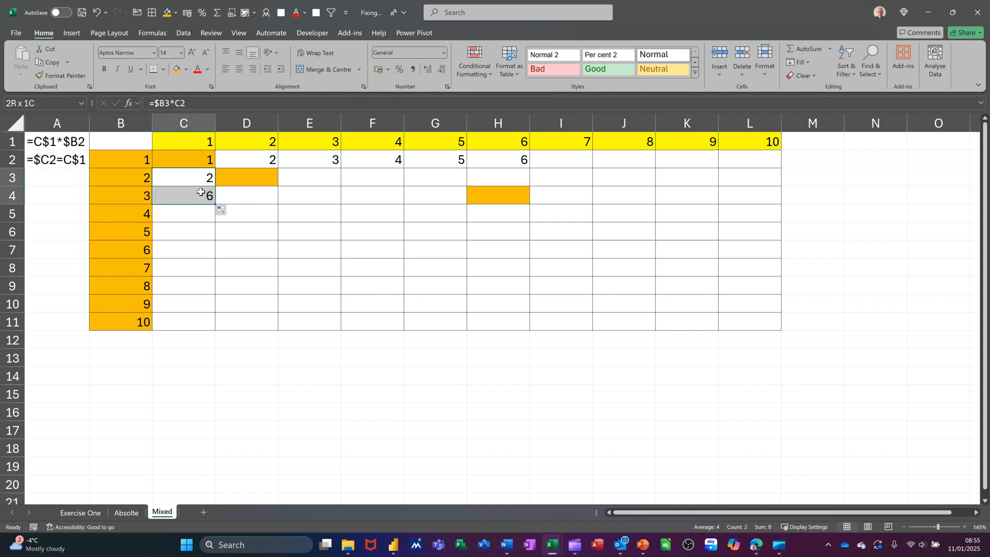
{"action": "key", "text": "Delete"}
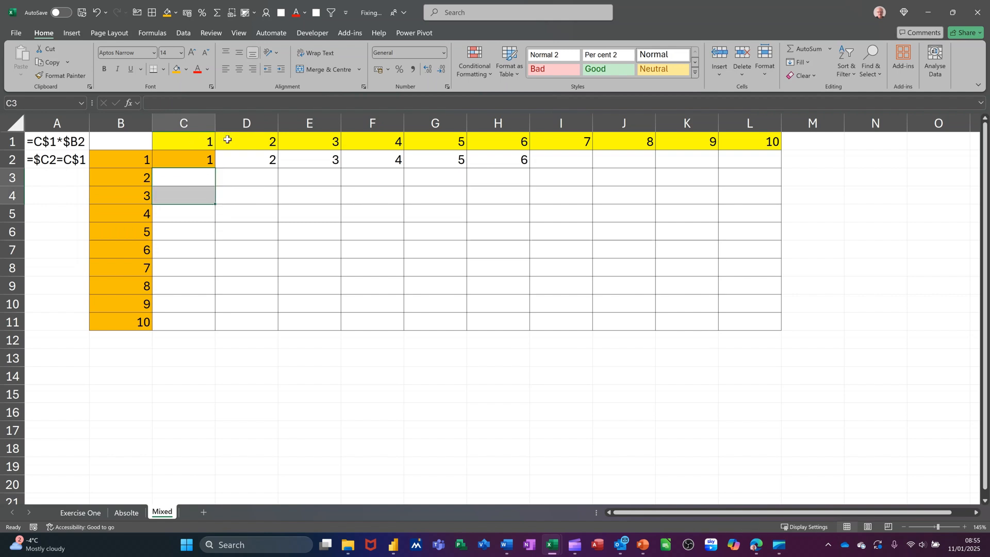
Lock row 1 in the second reference of C2's formula, making it =$B2*C$1
{"action": "left_click", "coordinate": [194, 160]}
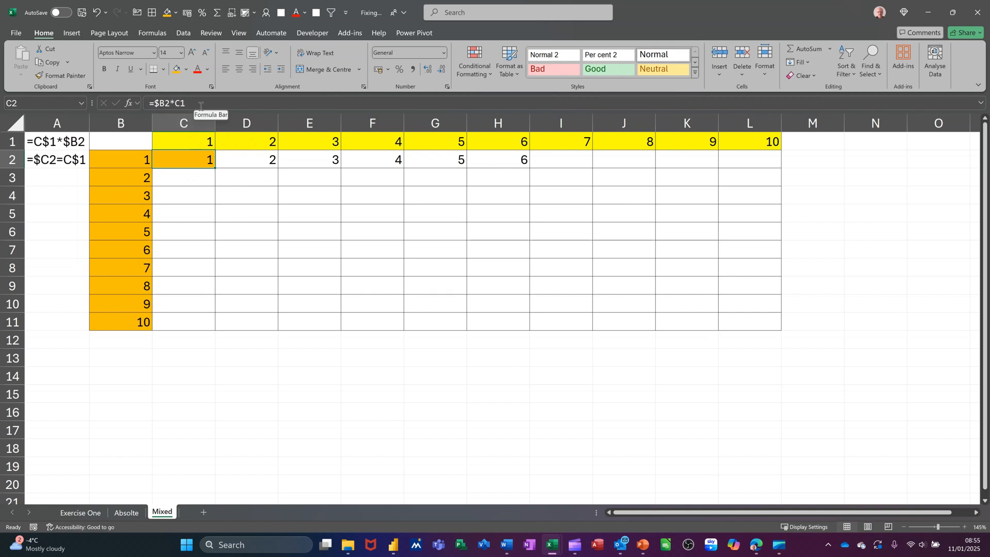
{"action": "left_click", "coordinate": [177, 103]}
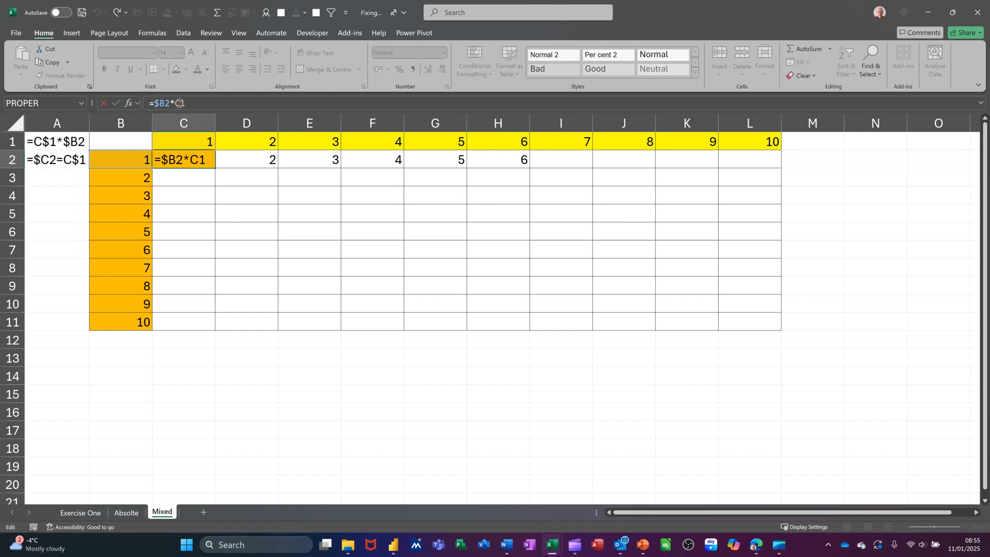
{"action": "key", "text": "F4"}
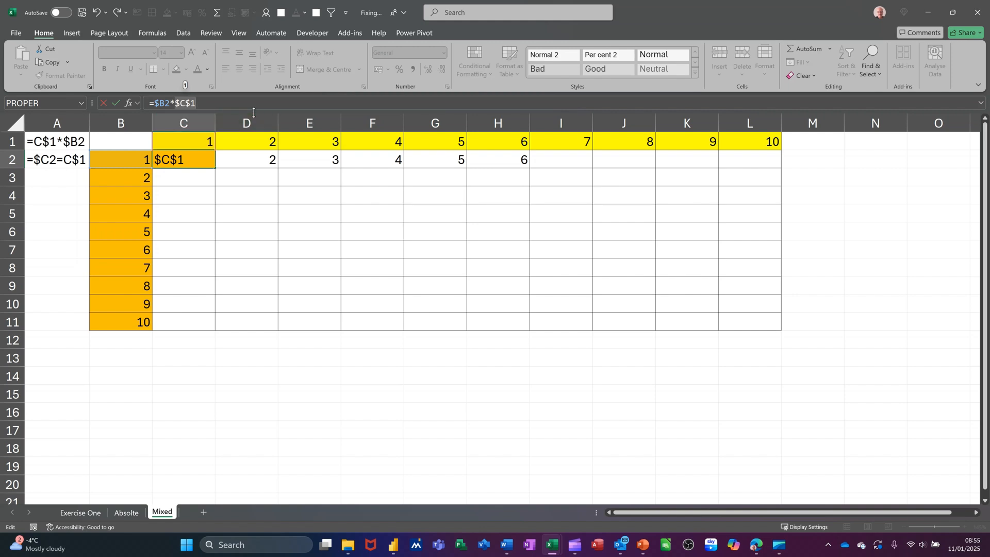
{"action": "key", "text": "F4"}
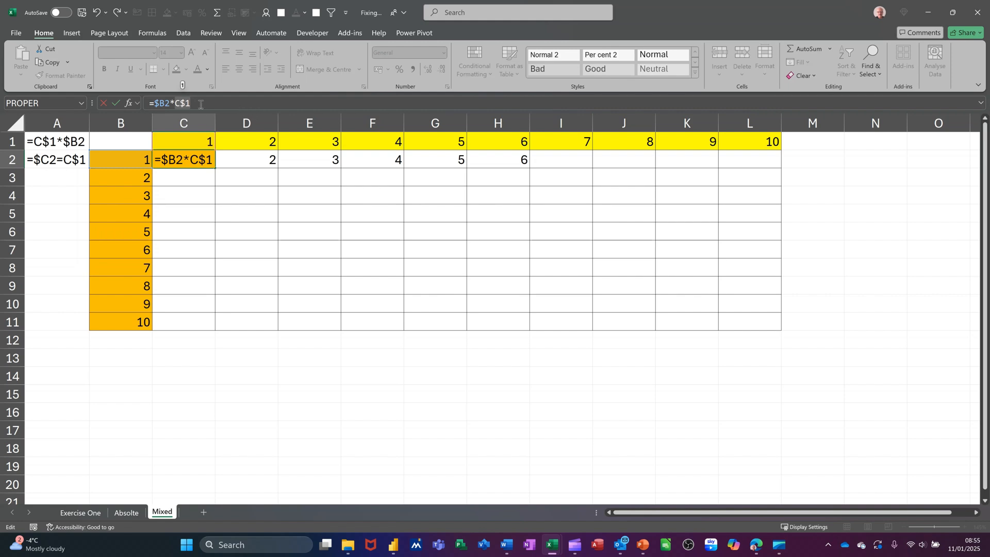
{"action": "left_click", "coordinate": [115, 102]}
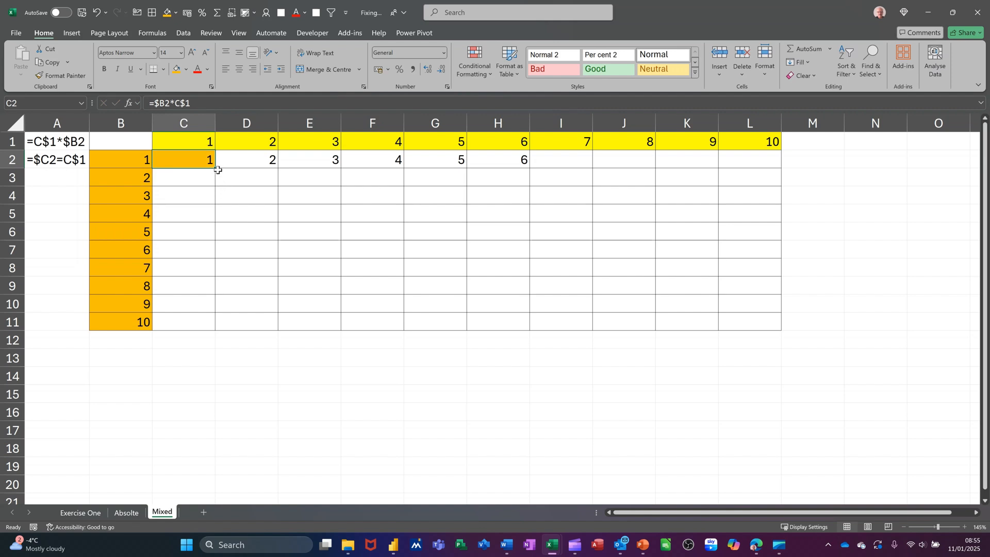
Fill C2's formula across to L2 and down through row 11 to complete the multiplication grid C2:L11
{"action": "left_click_drag", "start_coordinate": [217, 169], "coordinate": [745, 183]}
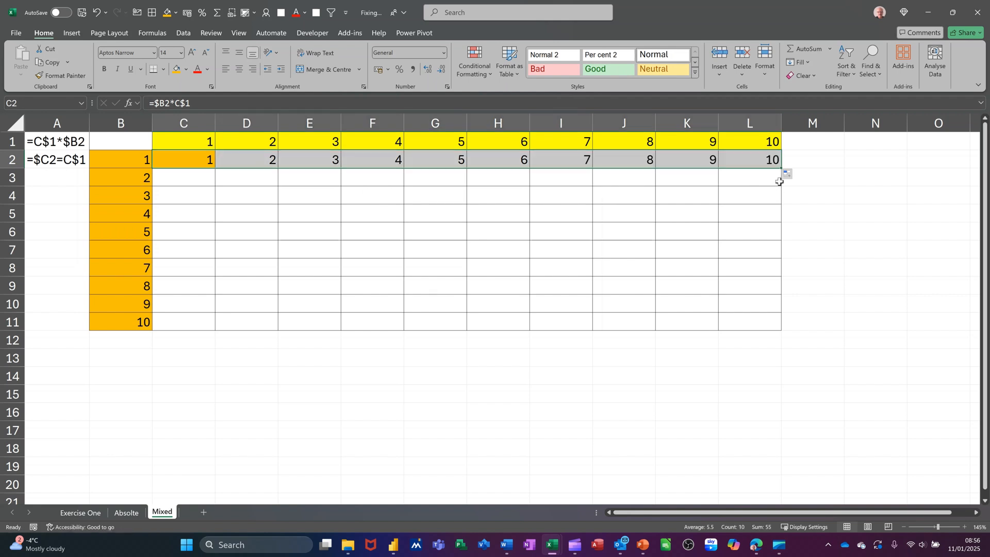
{"action": "left_click_drag", "start_coordinate": [782, 168], "coordinate": [778, 323]}
{"action": "left_click_drag", "start_coordinate": [777, 322], "coordinate": [777, 322]}
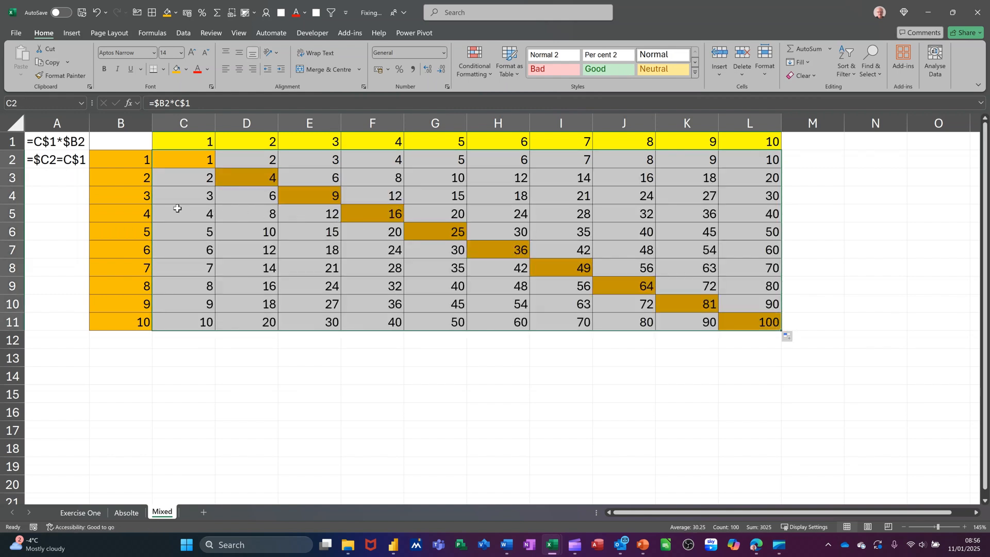
Check the mixed references in the filled formulas of C4, D4 and E4 against the original in C2
{"action": "left_click", "coordinate": [188, 195]}
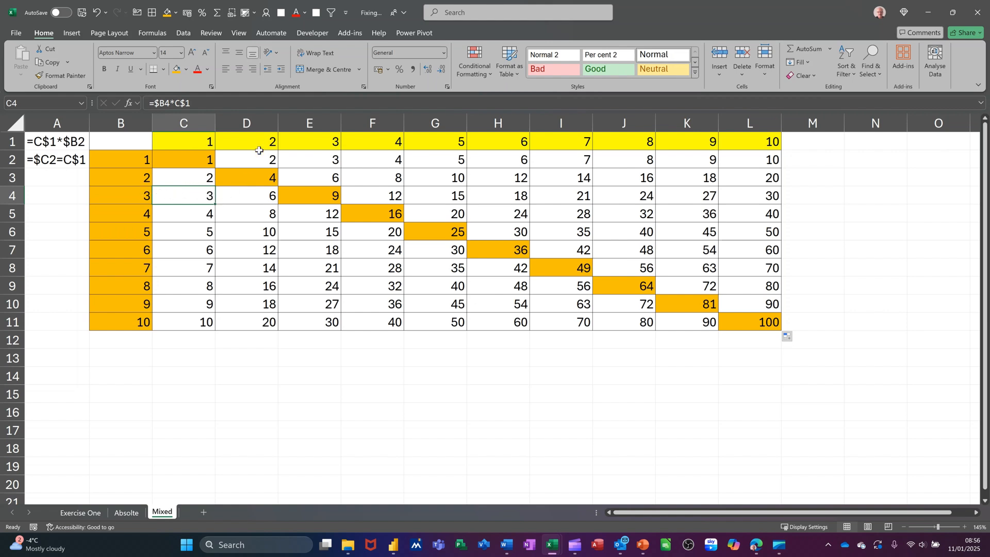
{"action": "left_click", "coordinate": [253, 194]}
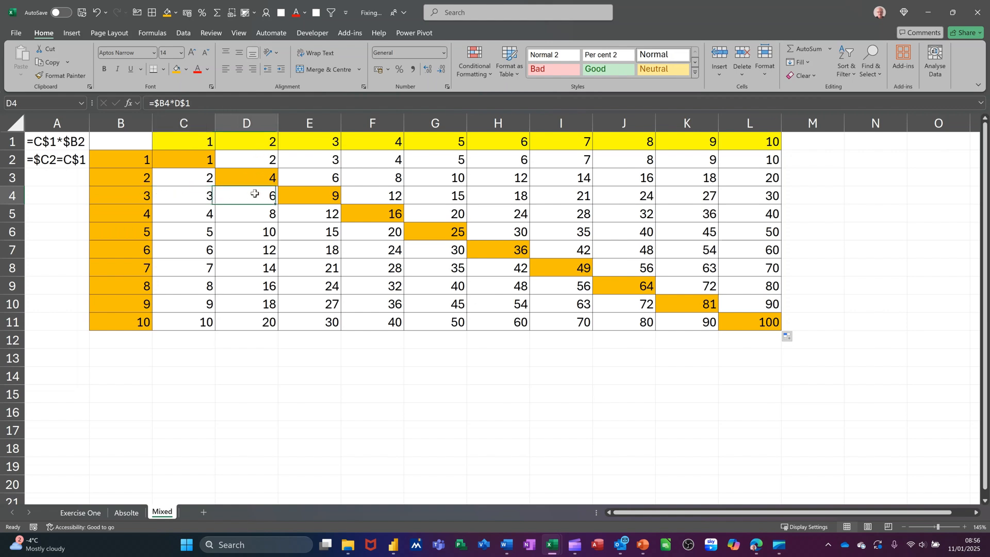
{"action": "left_click", "coordinate": [317, 199]}
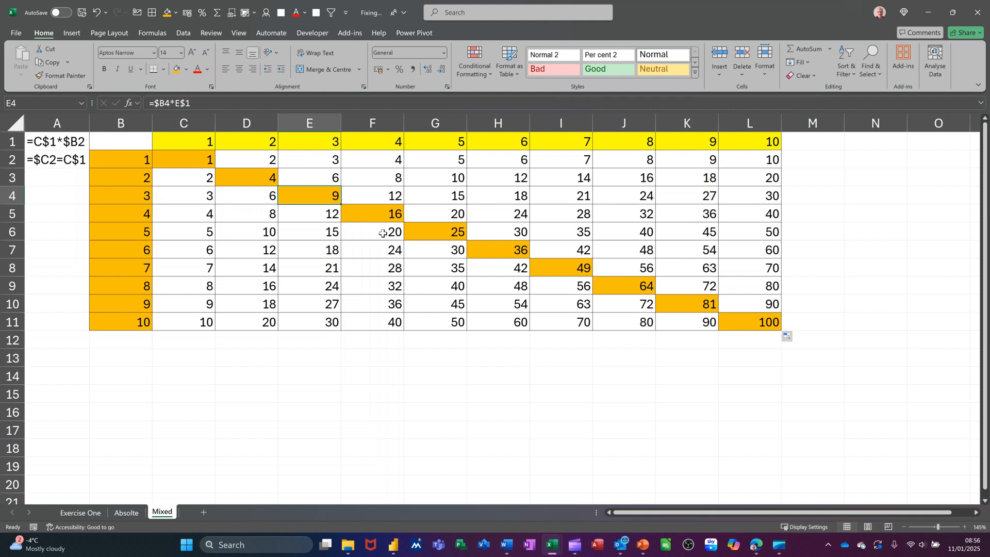
{"action": "left_click", "coordinate": [198, 163]}
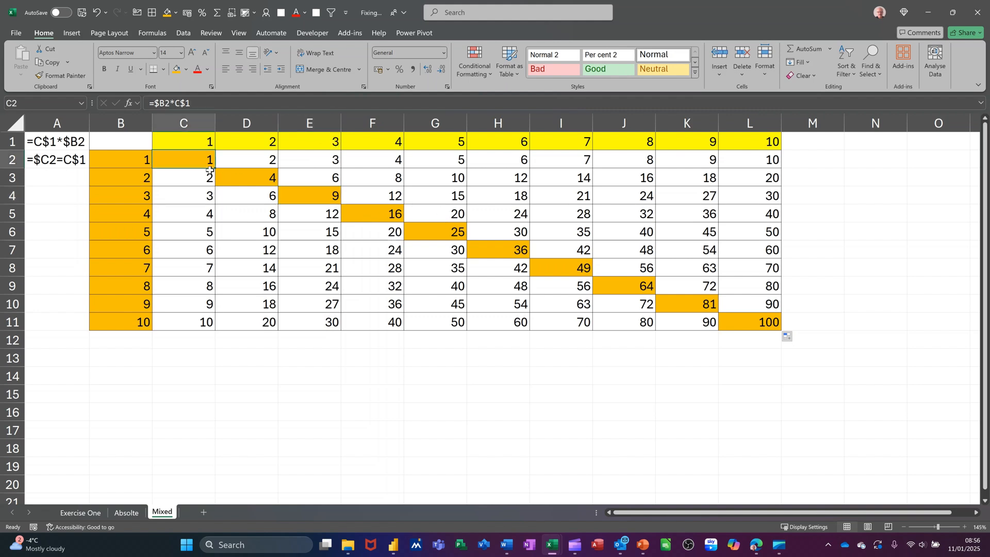